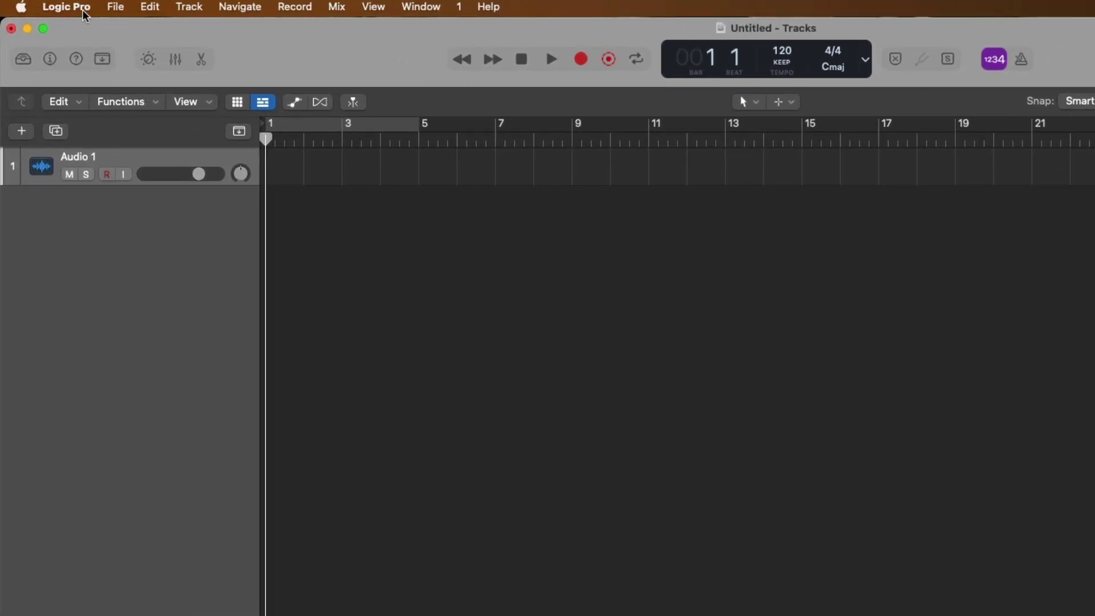
Step: Open Audio settings on the General page, with software monitoring on and compensation set to All
left_click(84, 12)
mouse_move(88, 55)
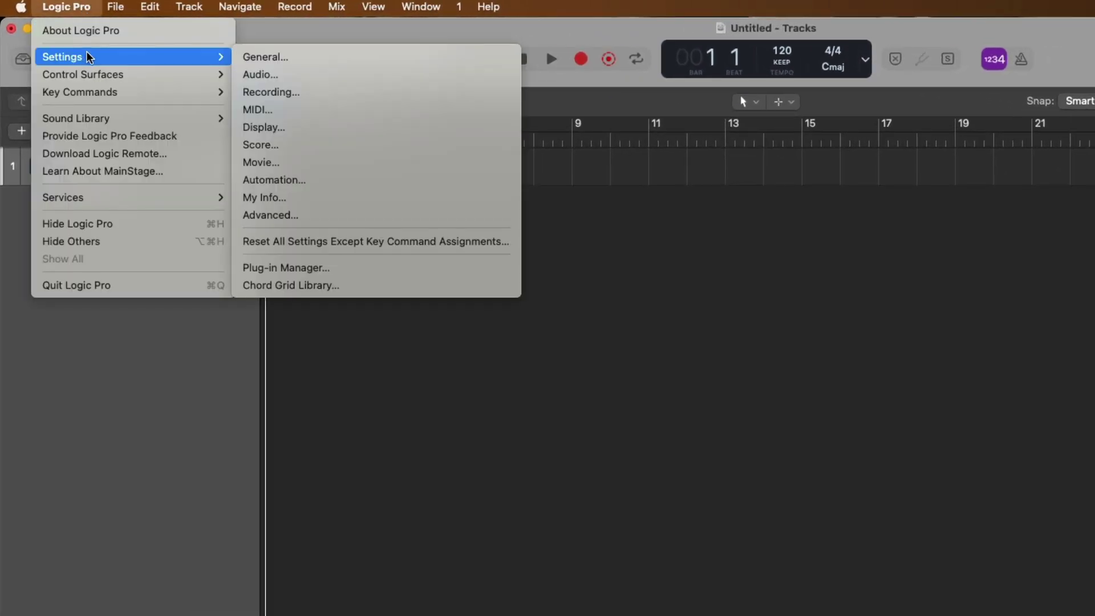
left_click(260, 74)
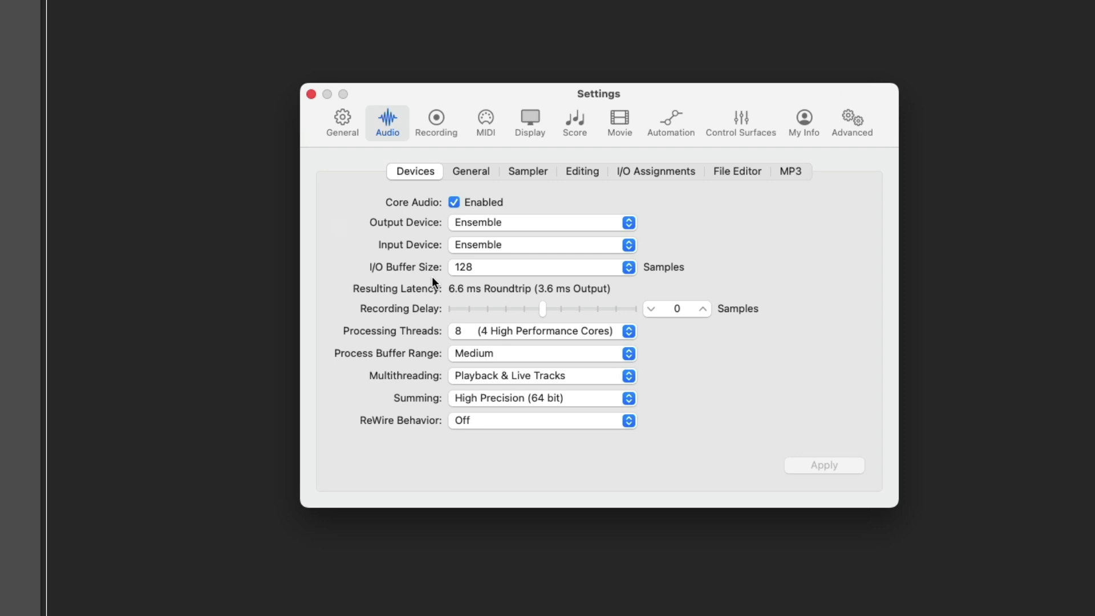
left_click(474, 170)
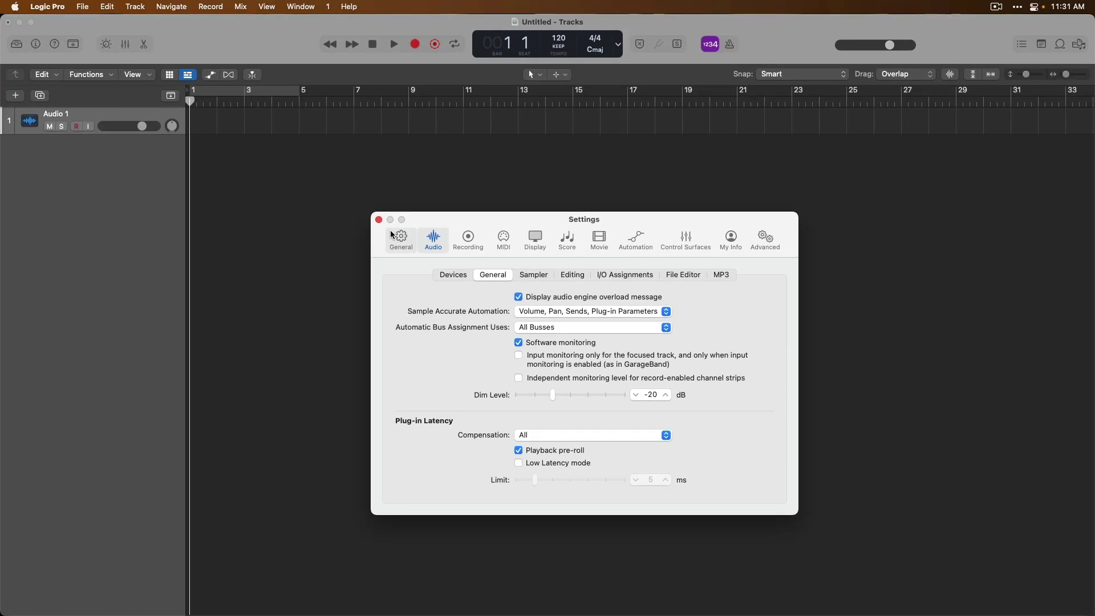
Step: Close Settings and show the Inspector with the Audio 1 and Stereo Out channel strips
left_click(379, 220)
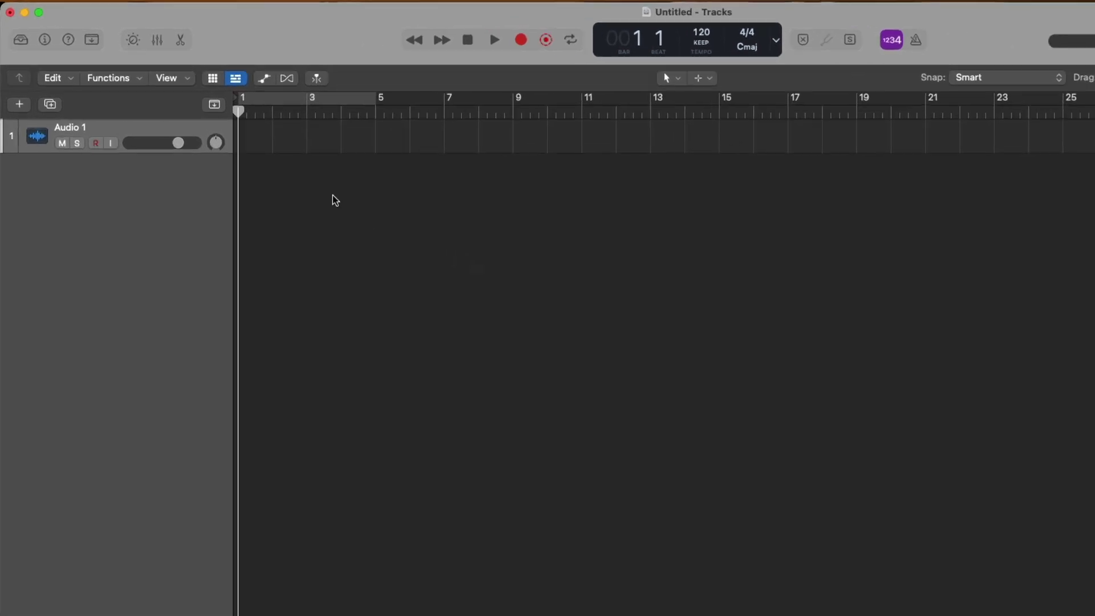
left_click(46, 39)
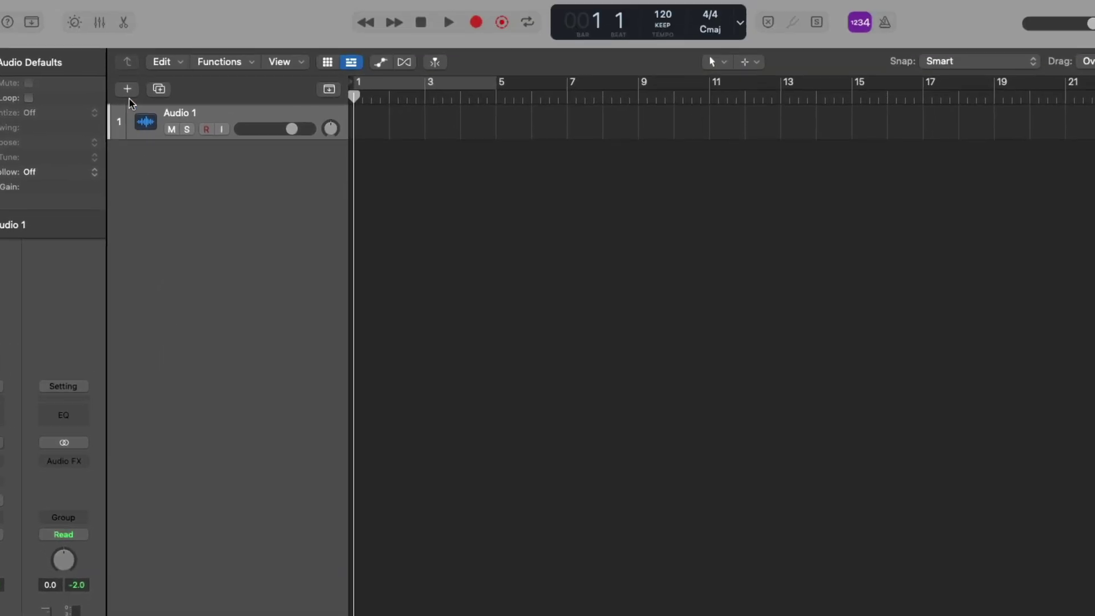
Step: Choose the Guitar or Bass track type with Audio Input kept at Input 11
left_click(127, 89)
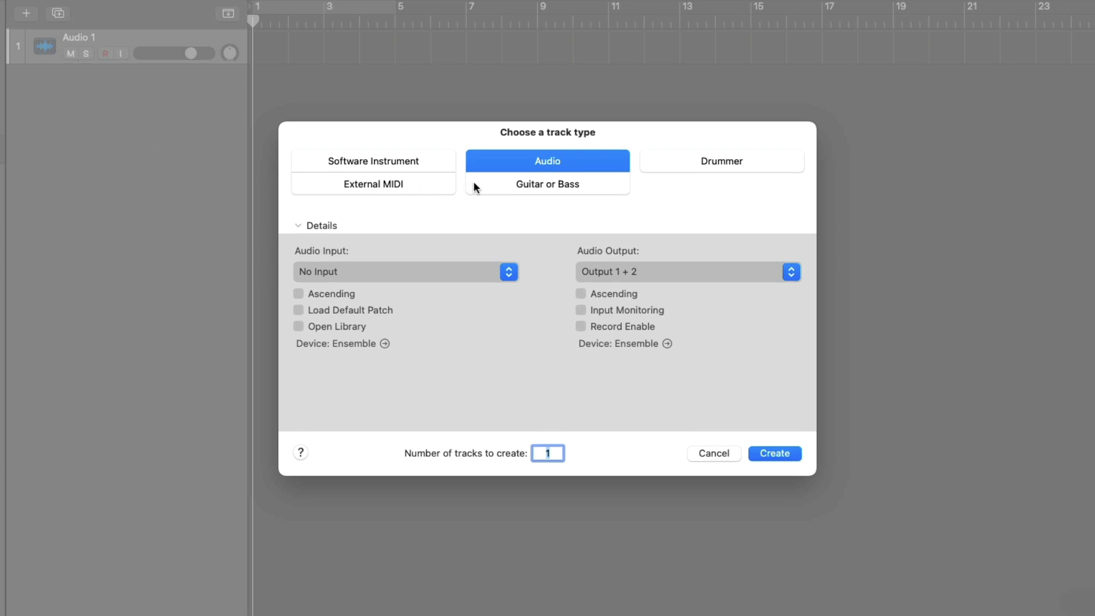
left_click(474, 183)
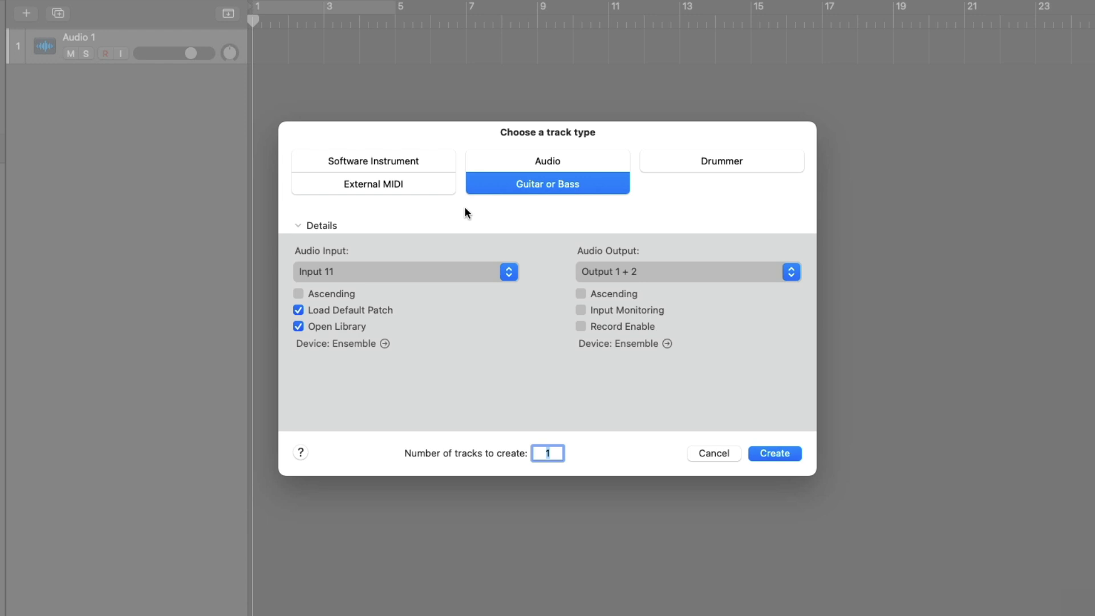
left_click(494, 158)
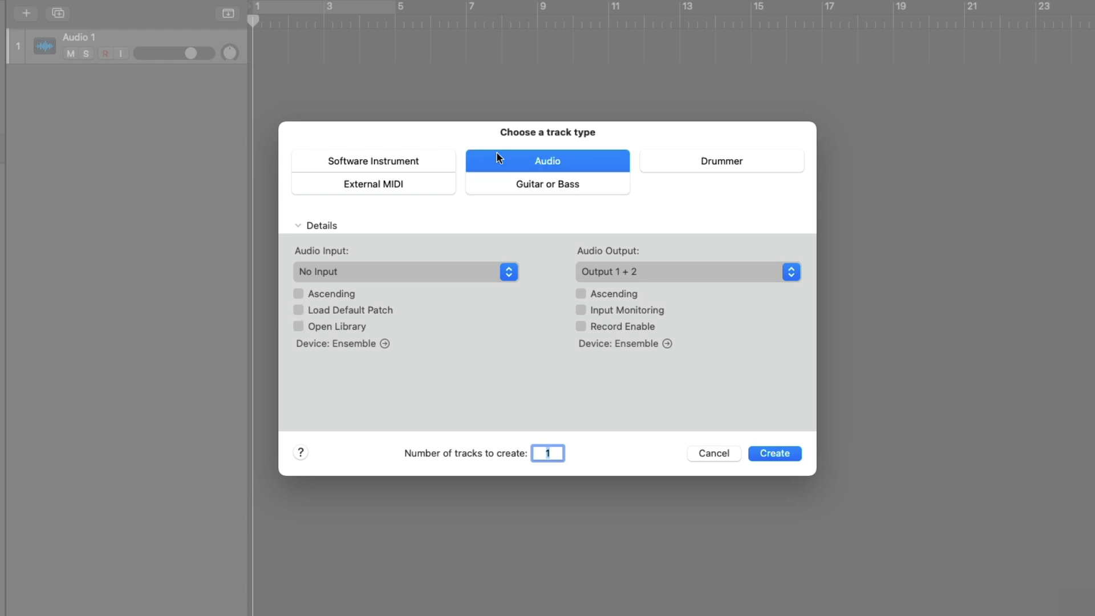
left_click(494, 186)
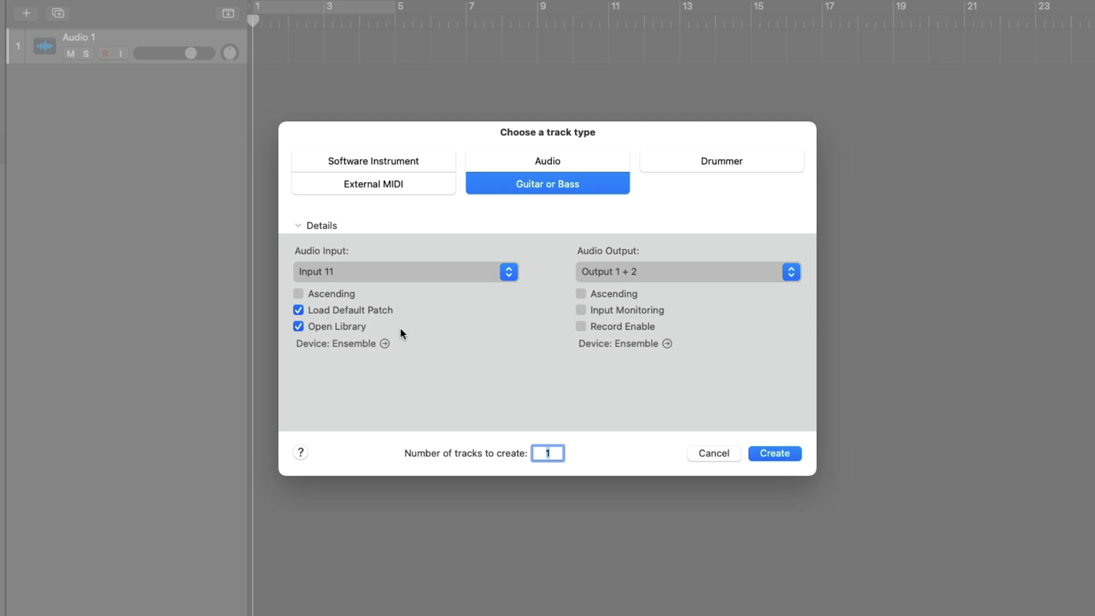
left_click(411, 277)
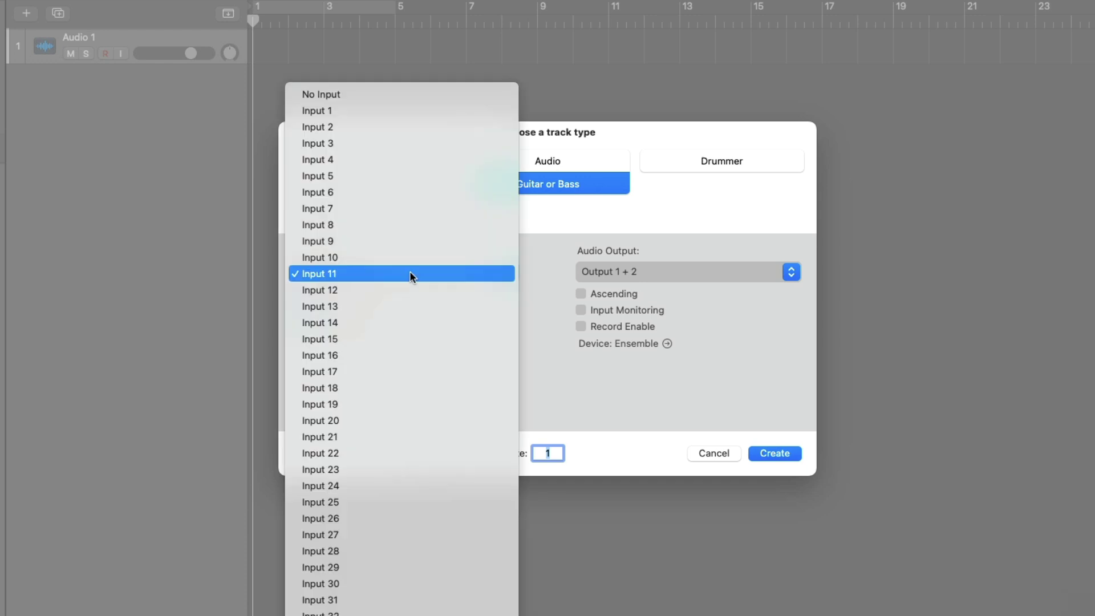
left_click(528, 273)
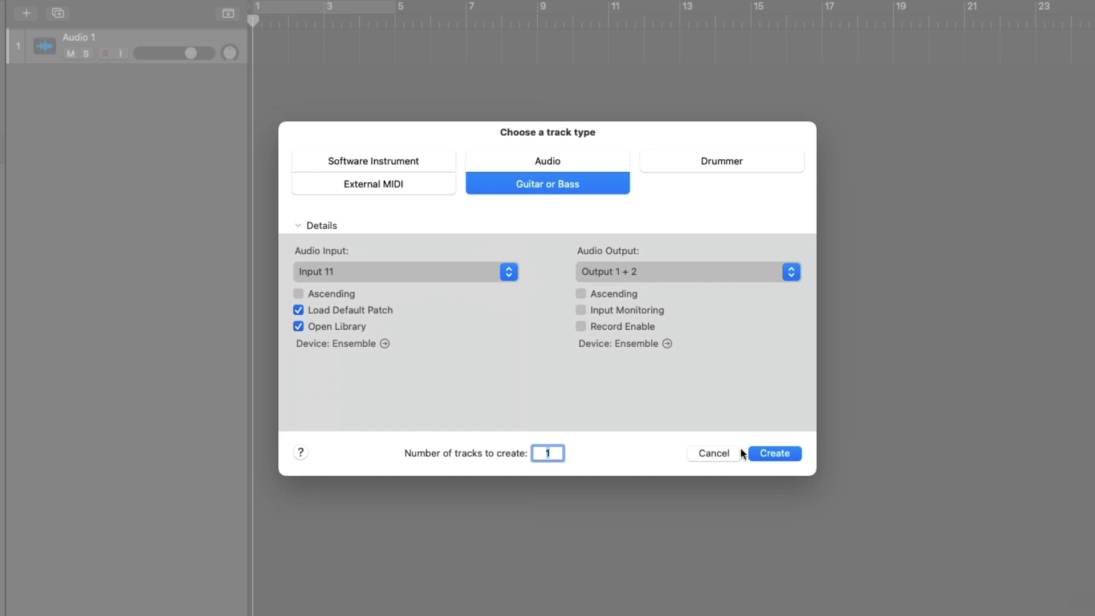
Step: Create the Guitar 1 track and delete the empty Audio 1 track
left_click(755, 453)
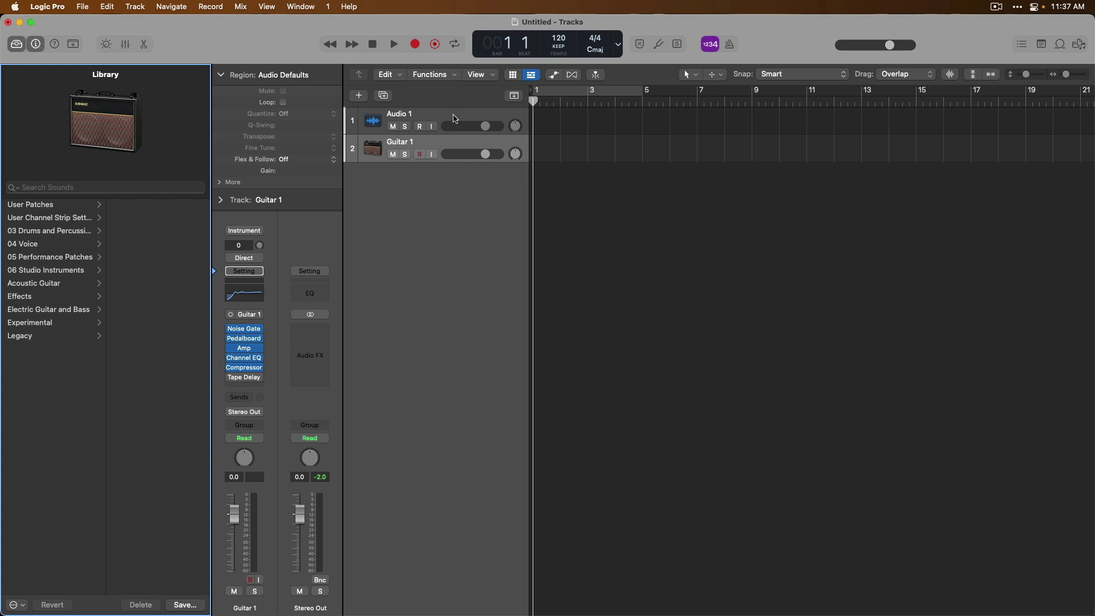
left_click(454, 118)
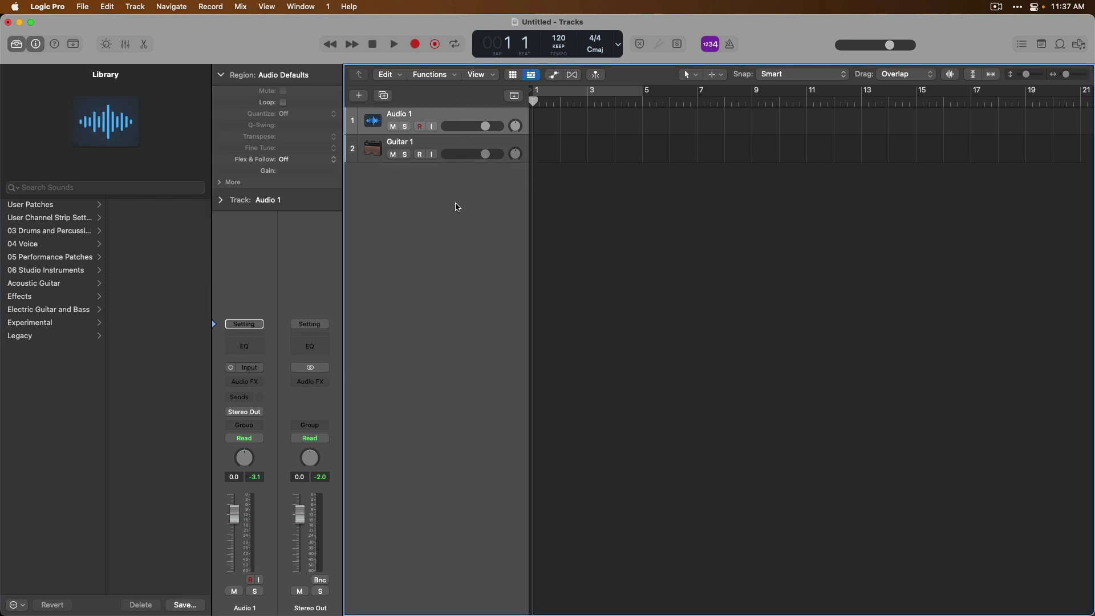
key("super+BackSpace")
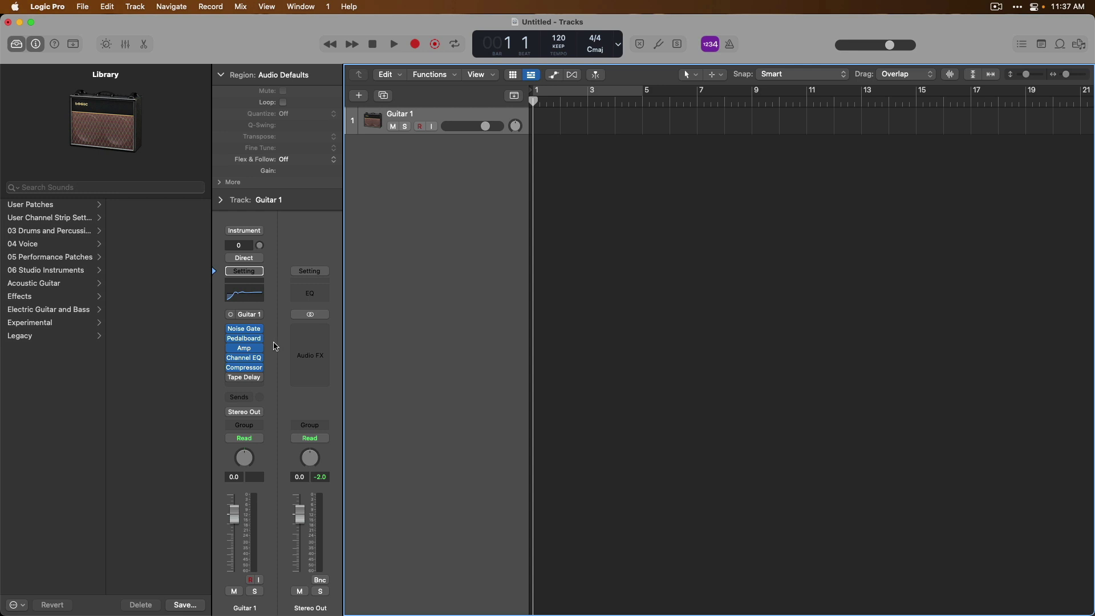
Step: Review the Noise Gate, Pedalboard, Amp, Channel EQ, Compressor and Tape Delay plug-ins, then enable Guitar 1 input monitoring
left_click(246, 330)
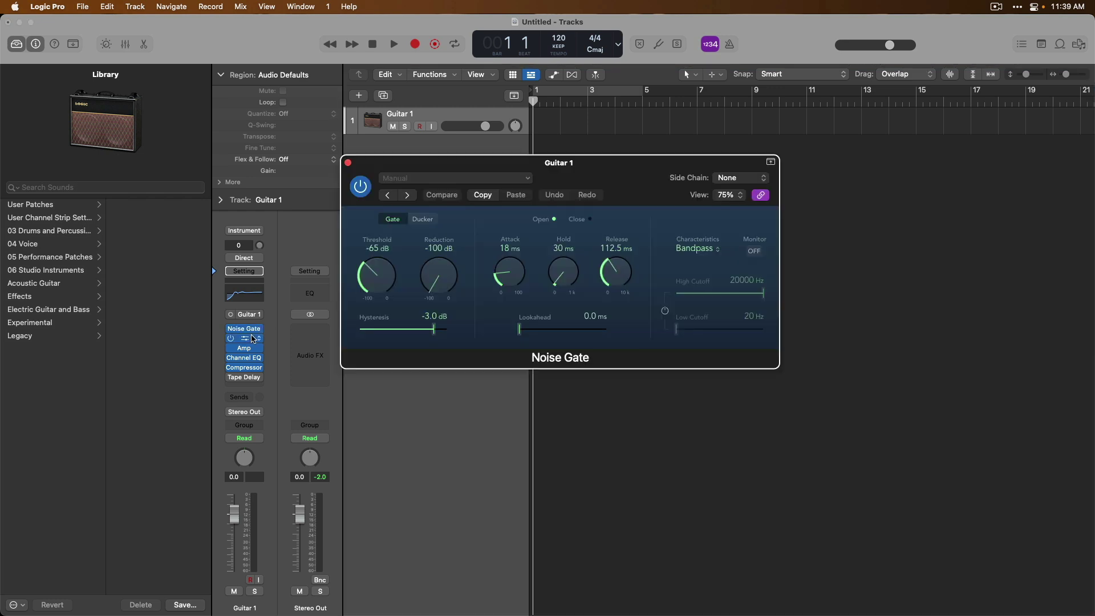
left_click(251, 338)
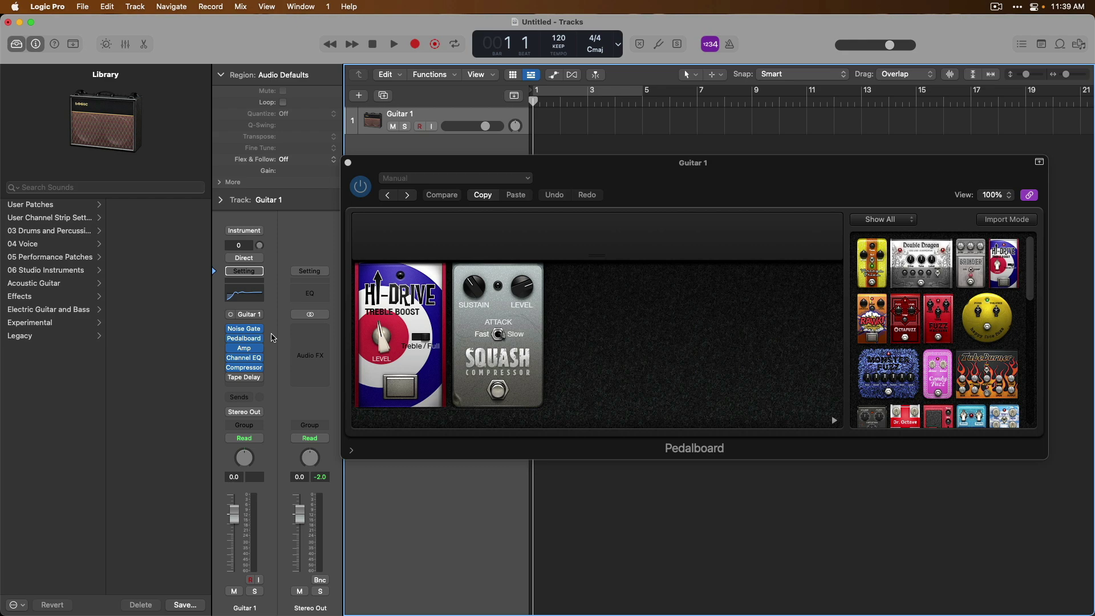
left_click(245, 347)
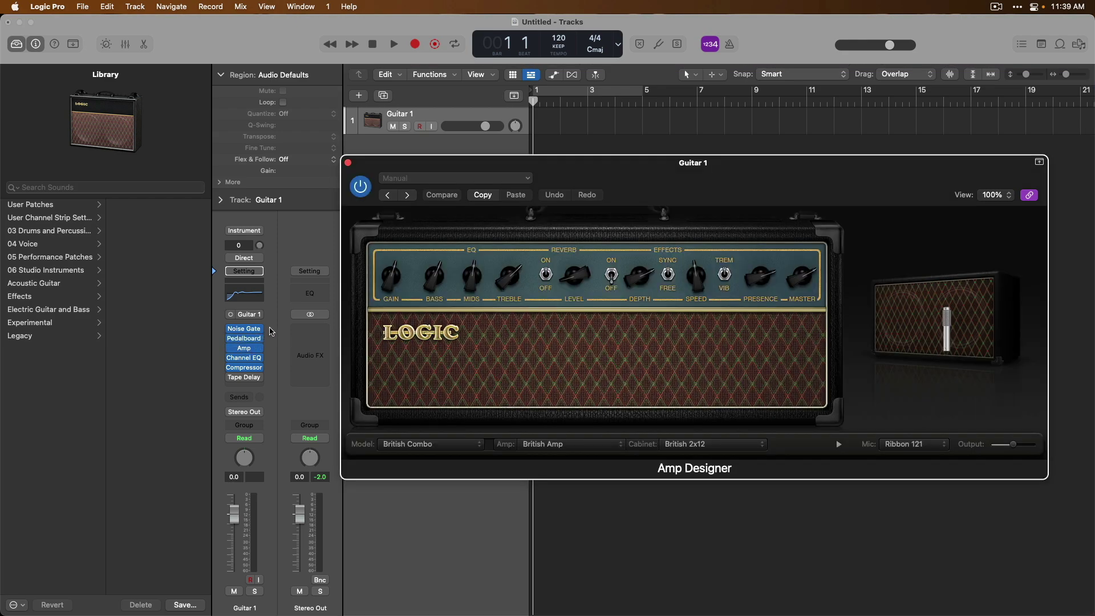
left_click(250, 358)
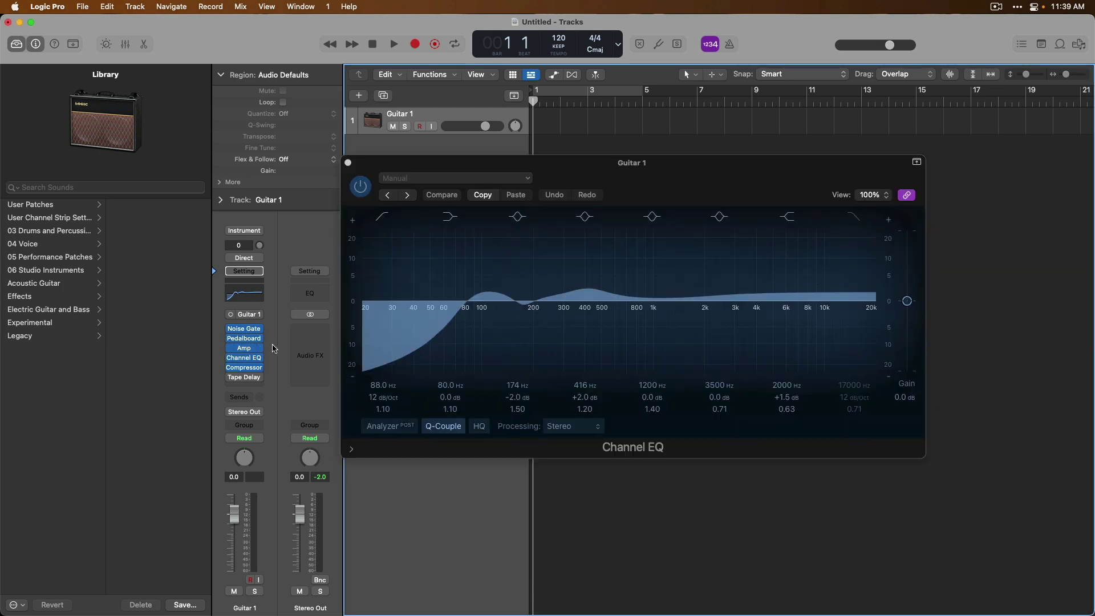
left_click(251, 367)
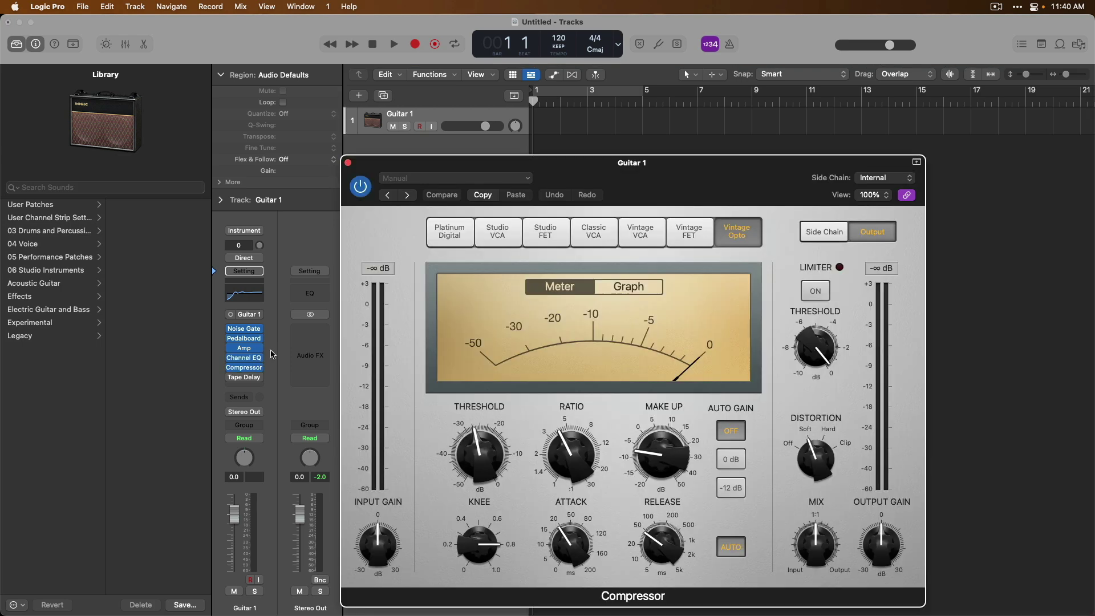
left_click(244, 377)
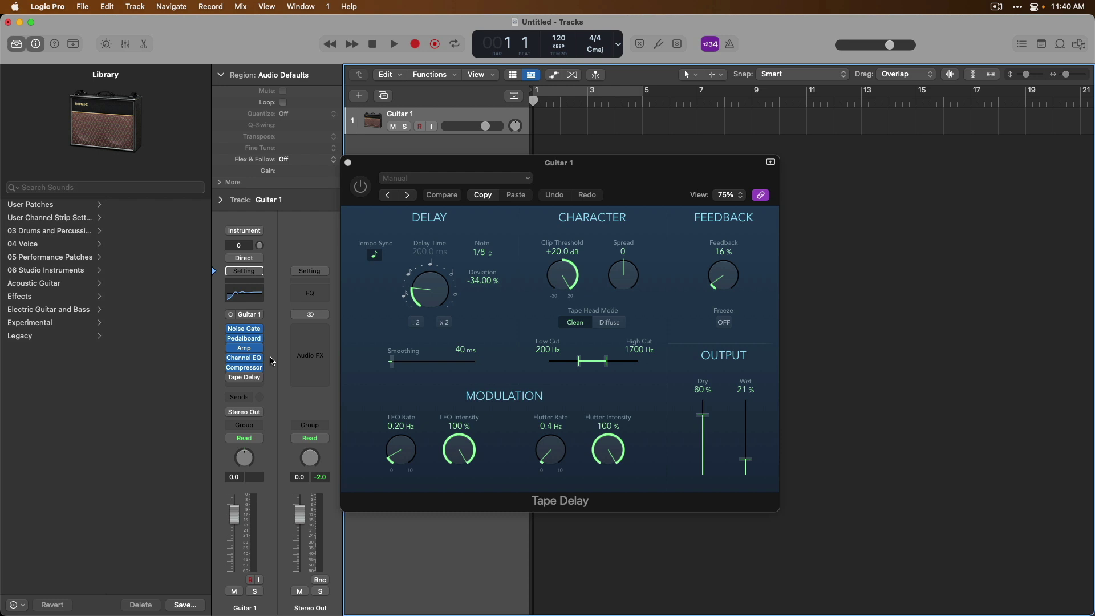
left_click(348, 164)
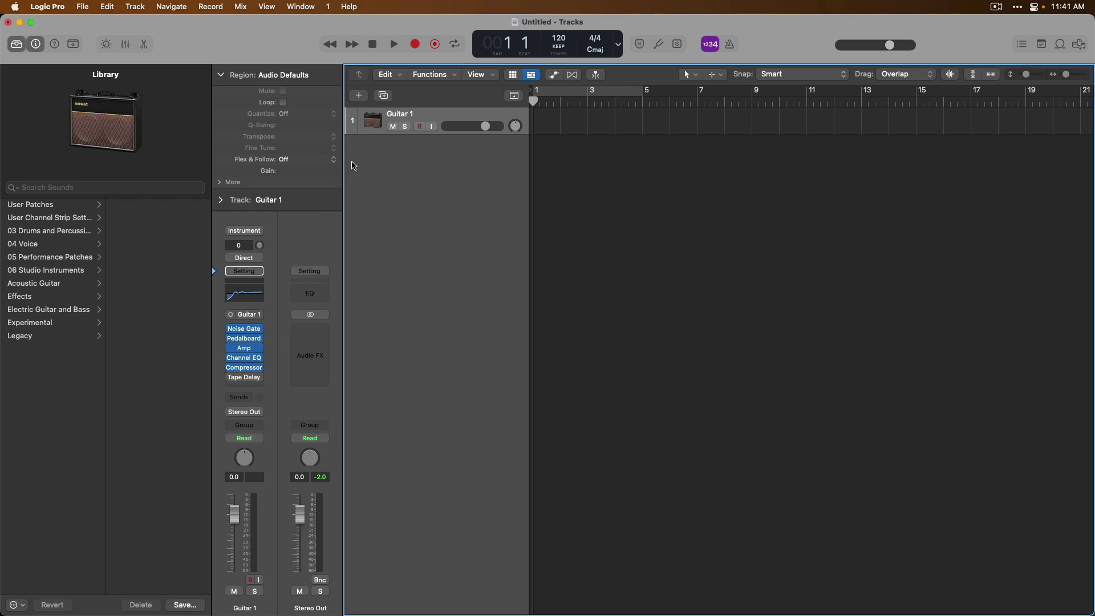
left_click(432, 126)
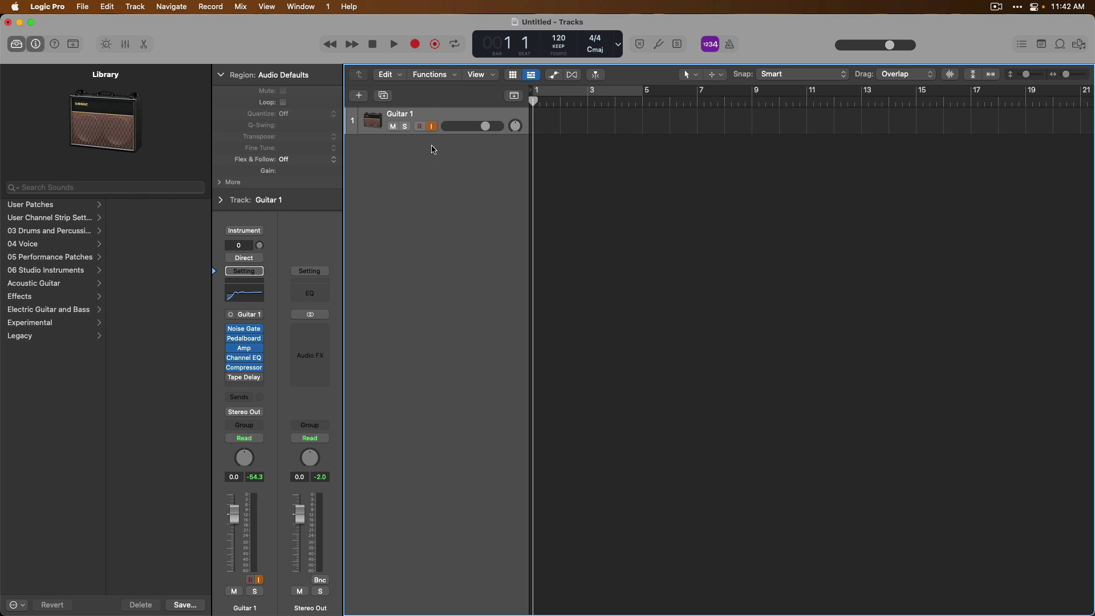
Step: Browse the Electric Guitar and Bass library categories from Clean Guitar through Experimental Bass
left_click(86, 313)
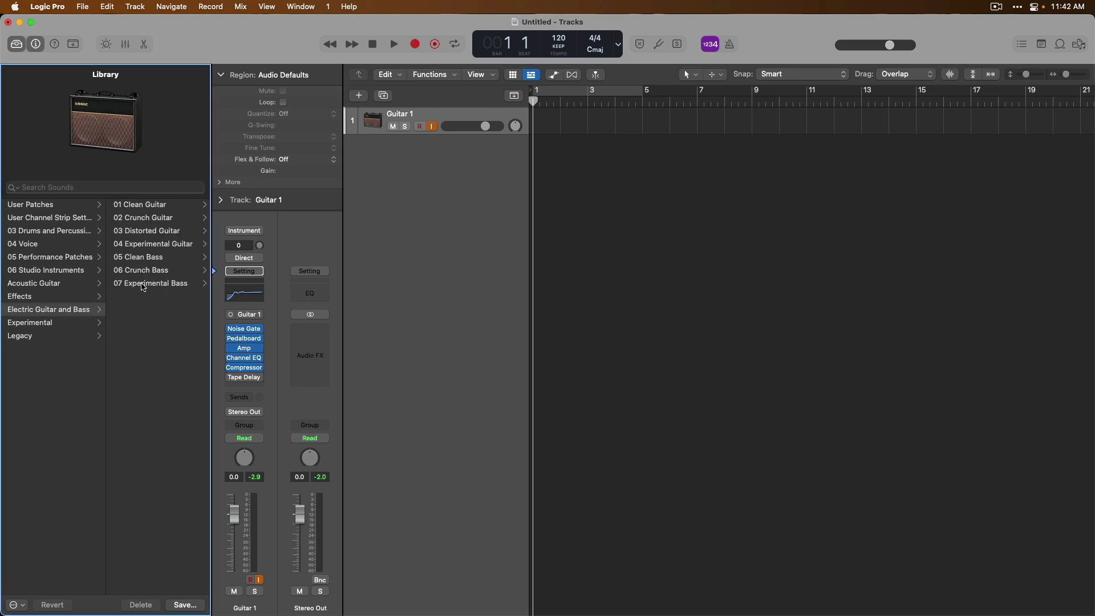
left_click(175, 208)
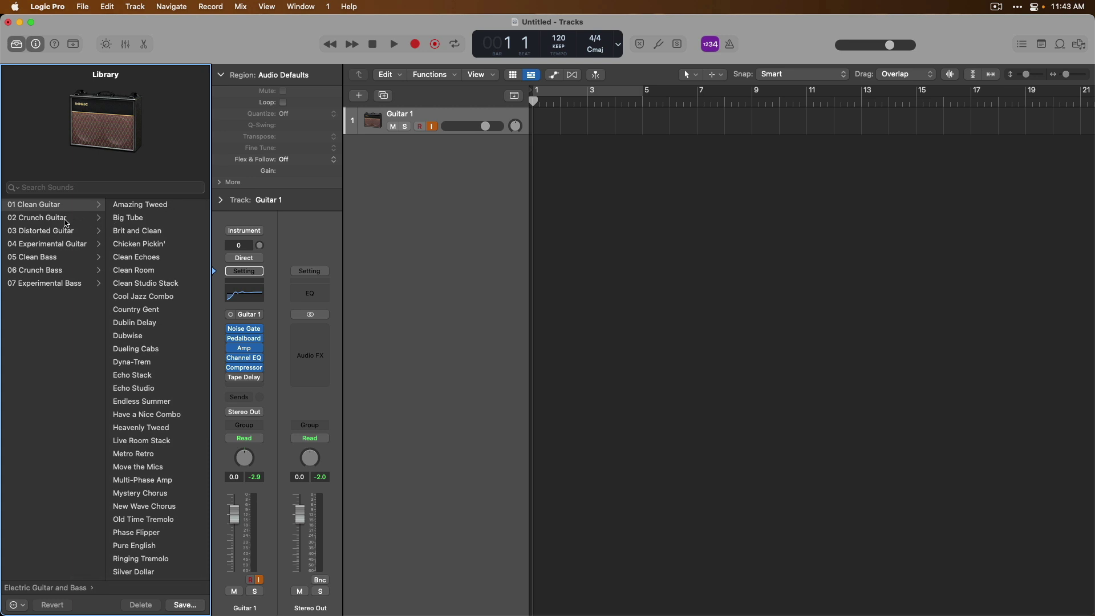
left_click(66, 222)
left_click(68, 234)
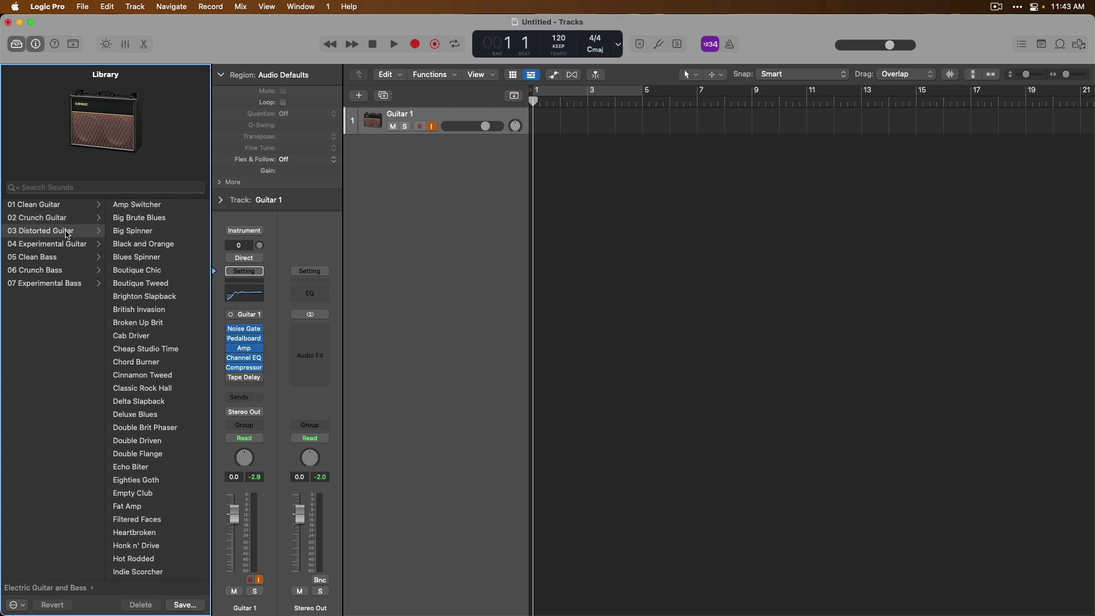
left_click(67, 245)
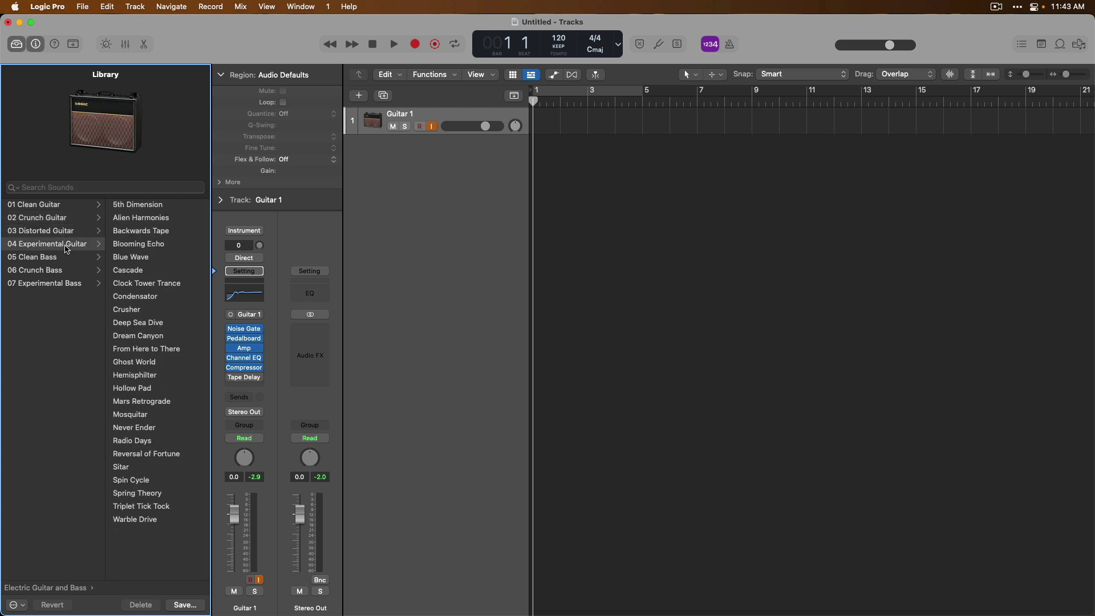
left_click(68, 259)
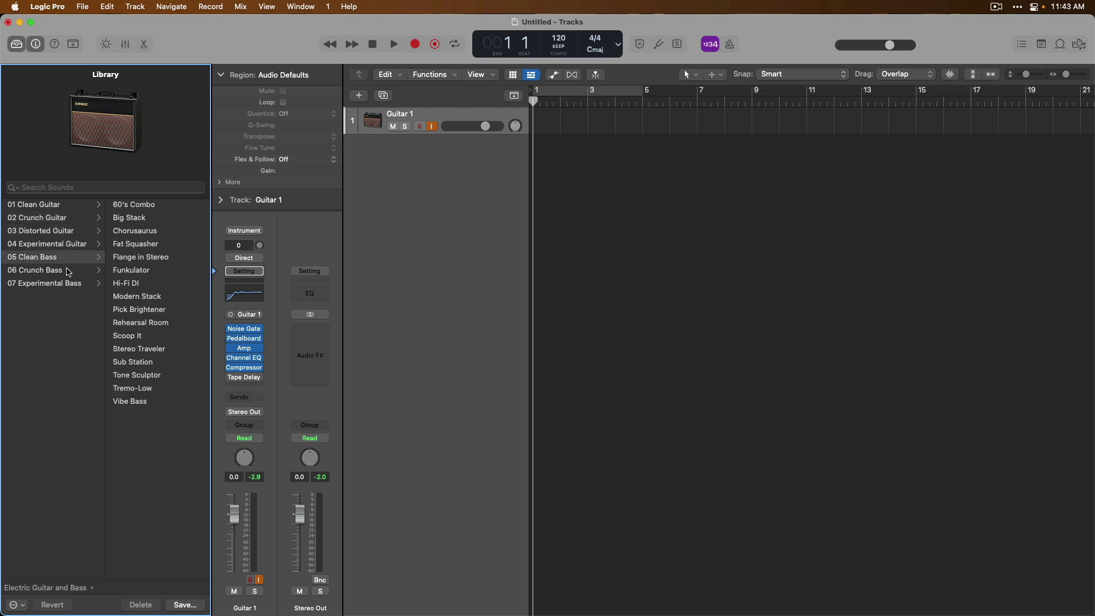
left_click(68, 271)
left_click(67, 284)
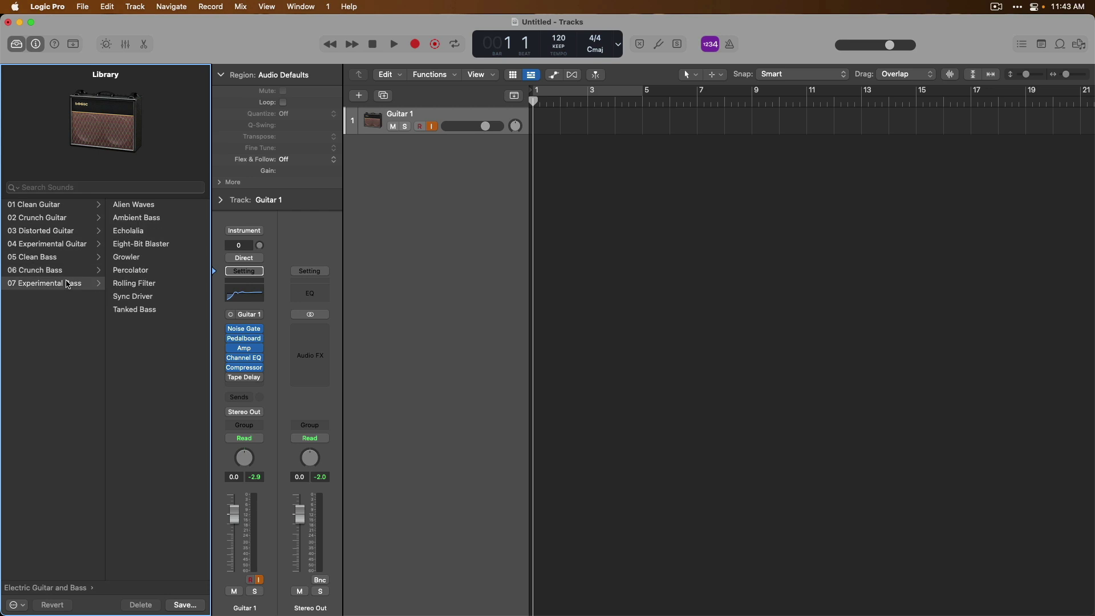
Step: List the Crunch Guitar patches and open Guitar 1's Pedalboard with Hi-Drive and Squash pedals
left_click(68, 219)
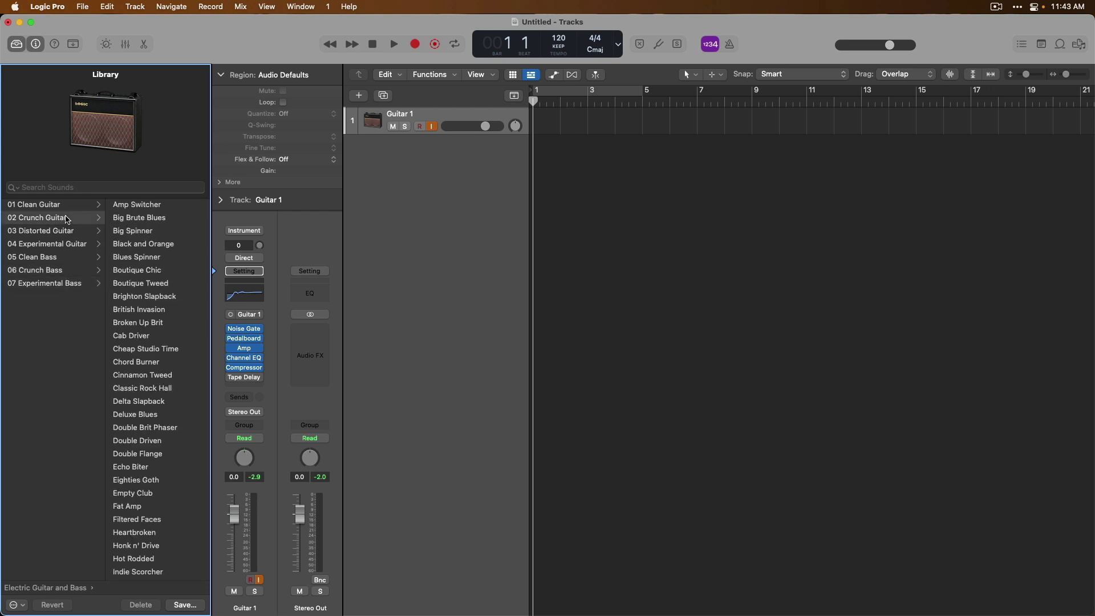
scroll(165, 249, "down", 8)
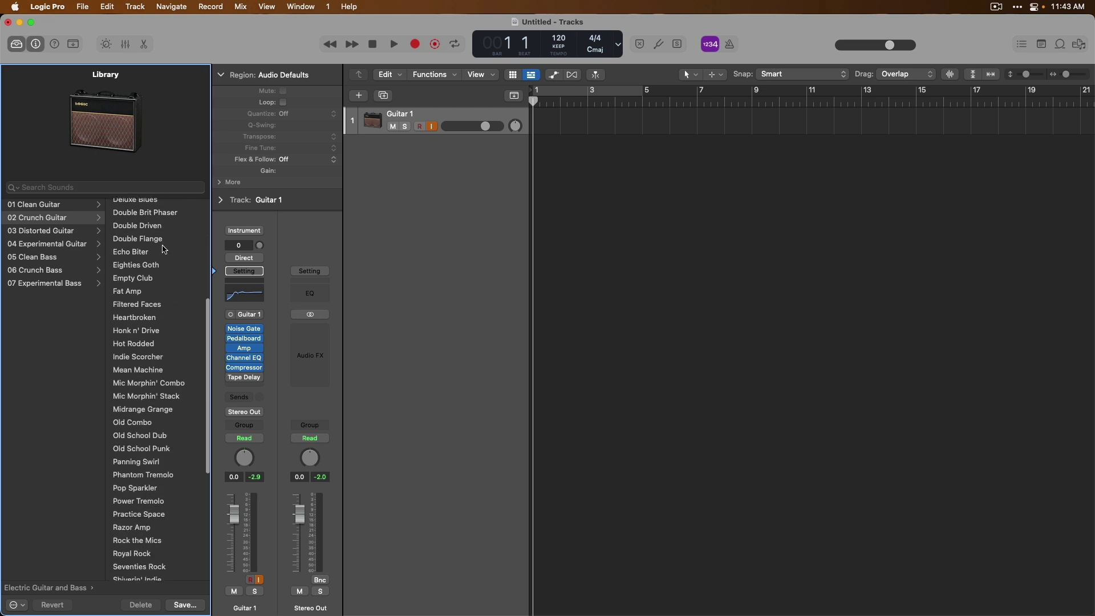
scroll(164, 249, "down", 2)
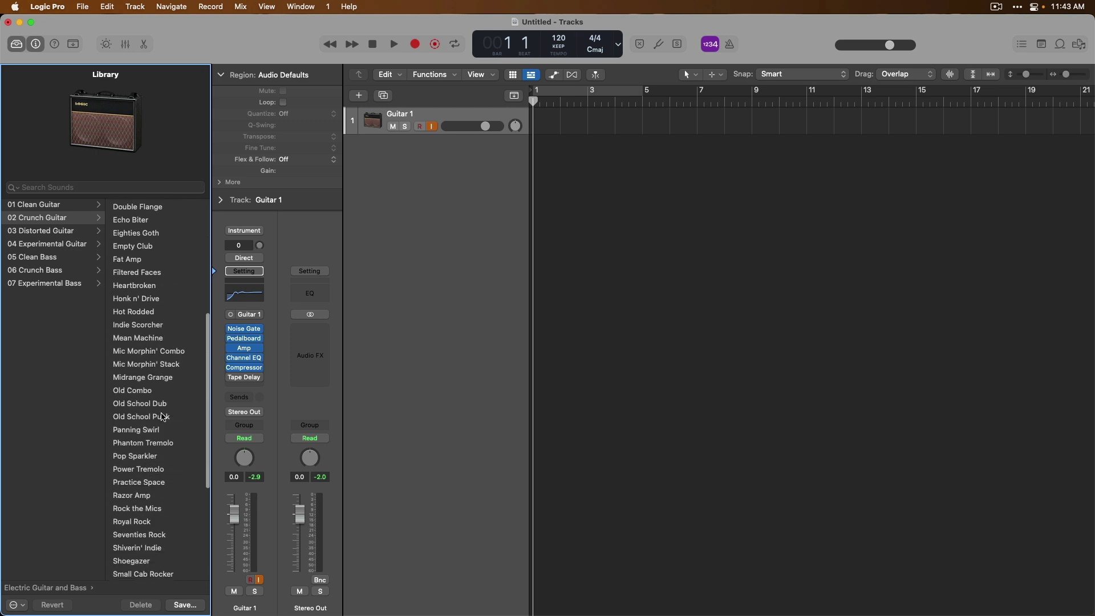
left_click(246, 339)
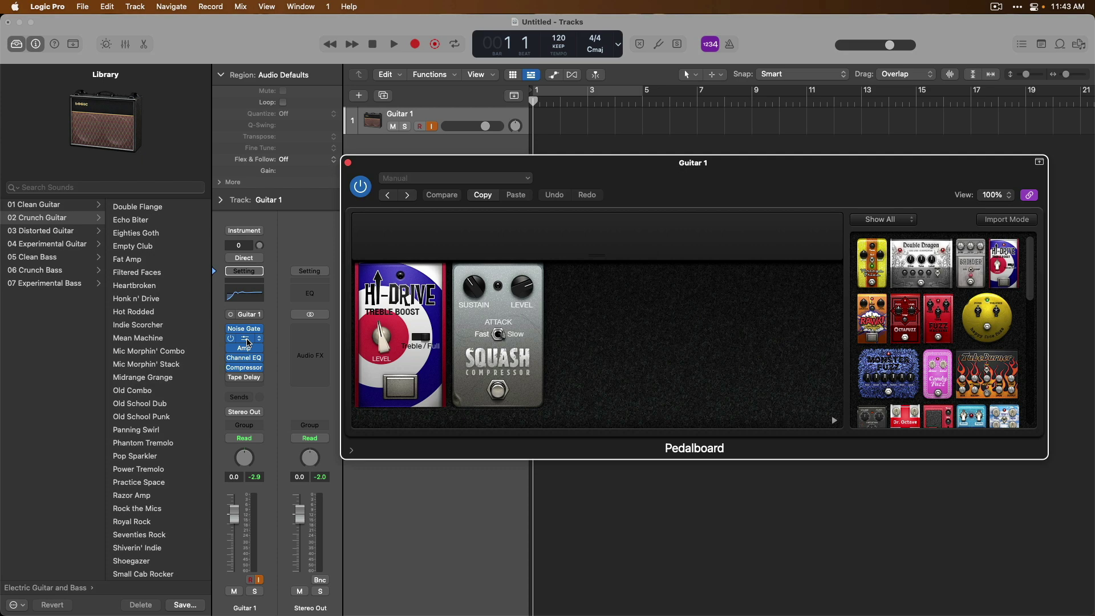
Step: Load the Old School Punk patch and inspect its Amp, Channel EQ, Compressor and Echo plug-ins
left_click(174, 418)
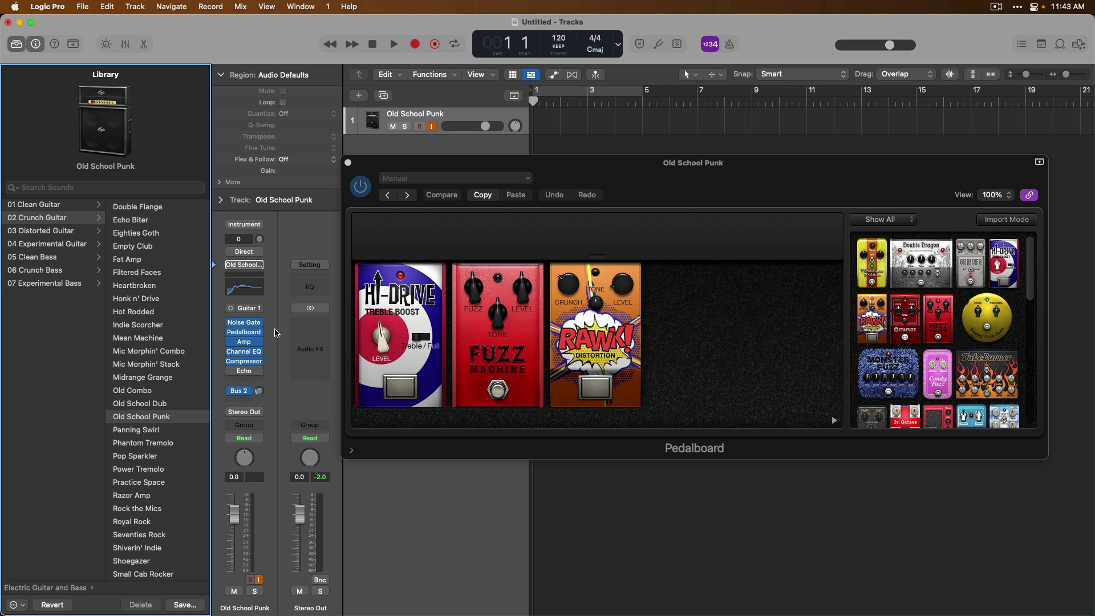
left_click(251, 342)
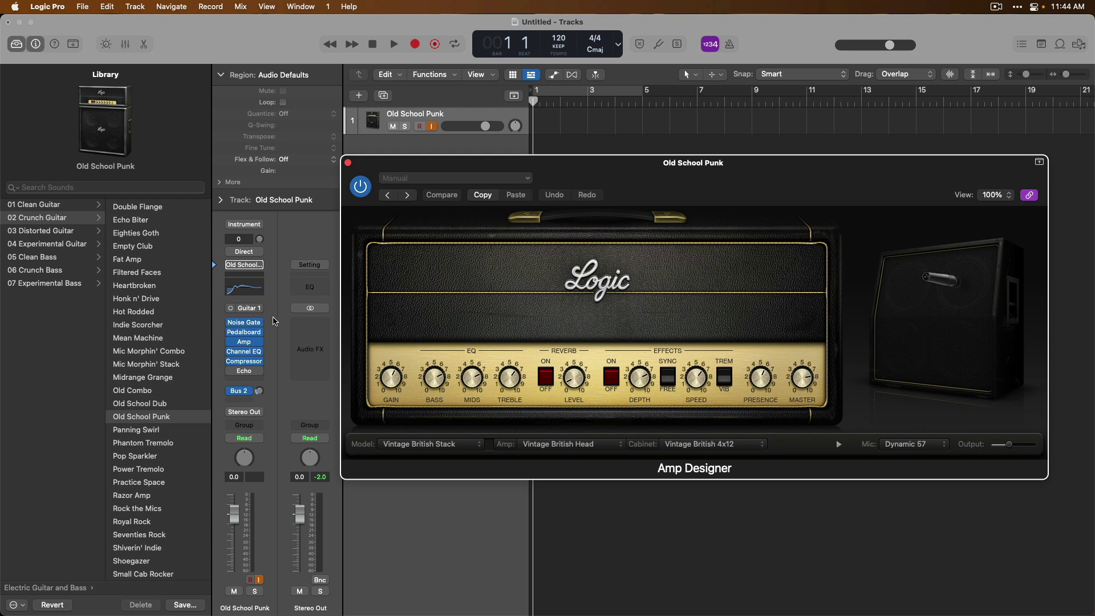
left_click(245, 352)
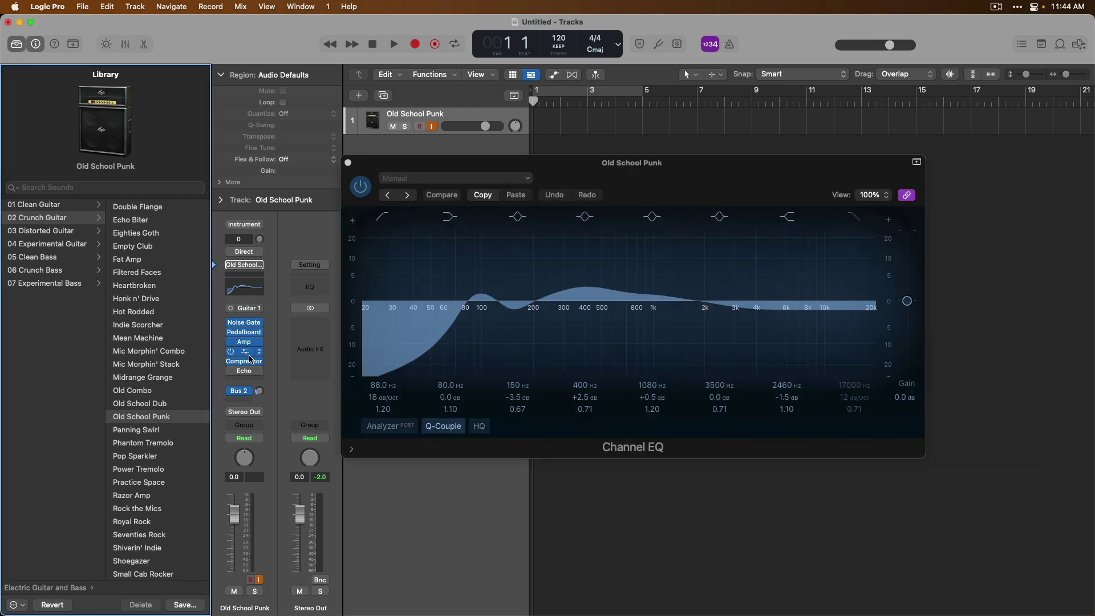
left_click(249, 363)
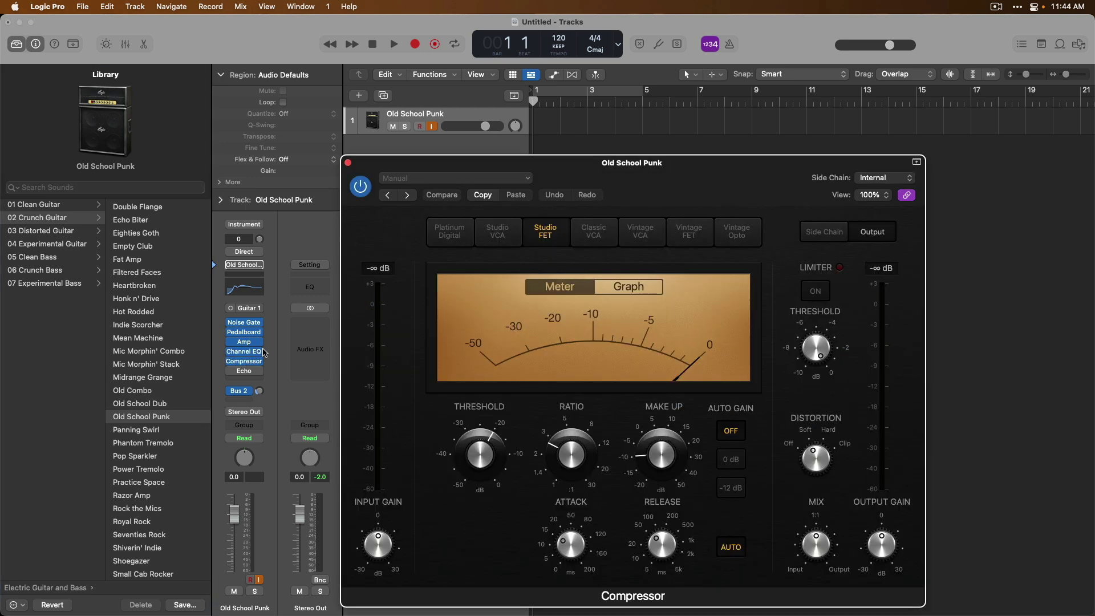
left_click(247, 372)
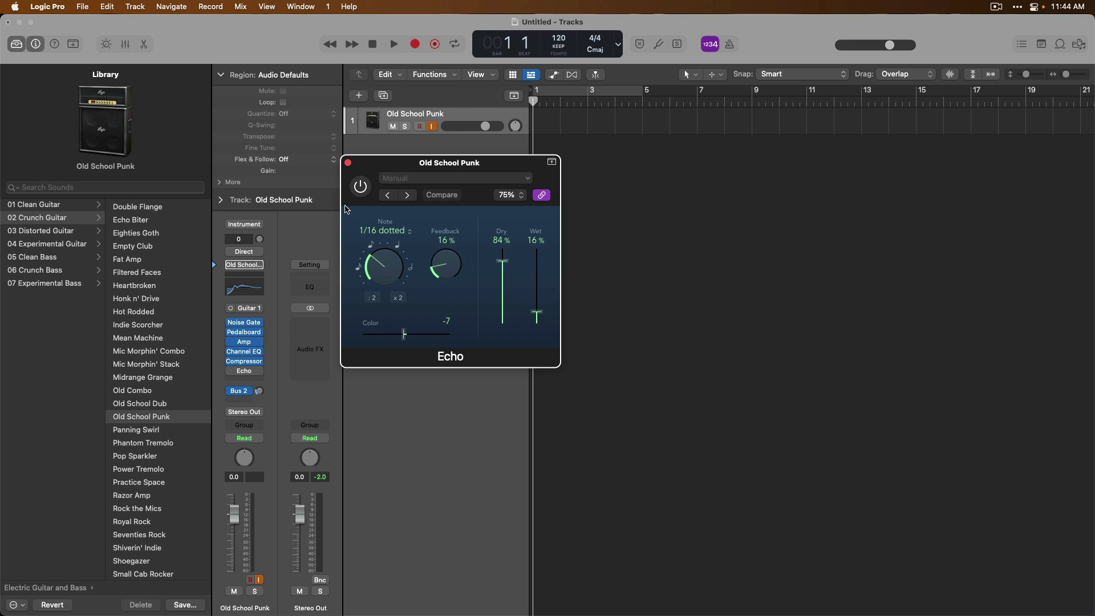
left_click(348, 163)
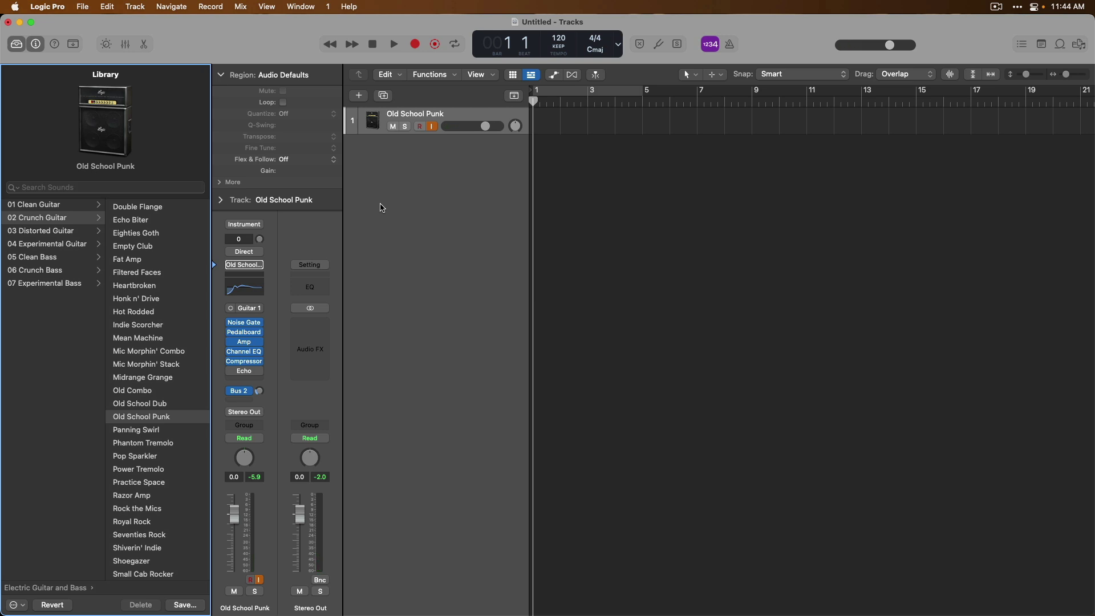
Step: On the Old School Punk pedalboard, try the Fuzz Machine and RAWK pedals, then revert with Compare
left_click(247, 335)
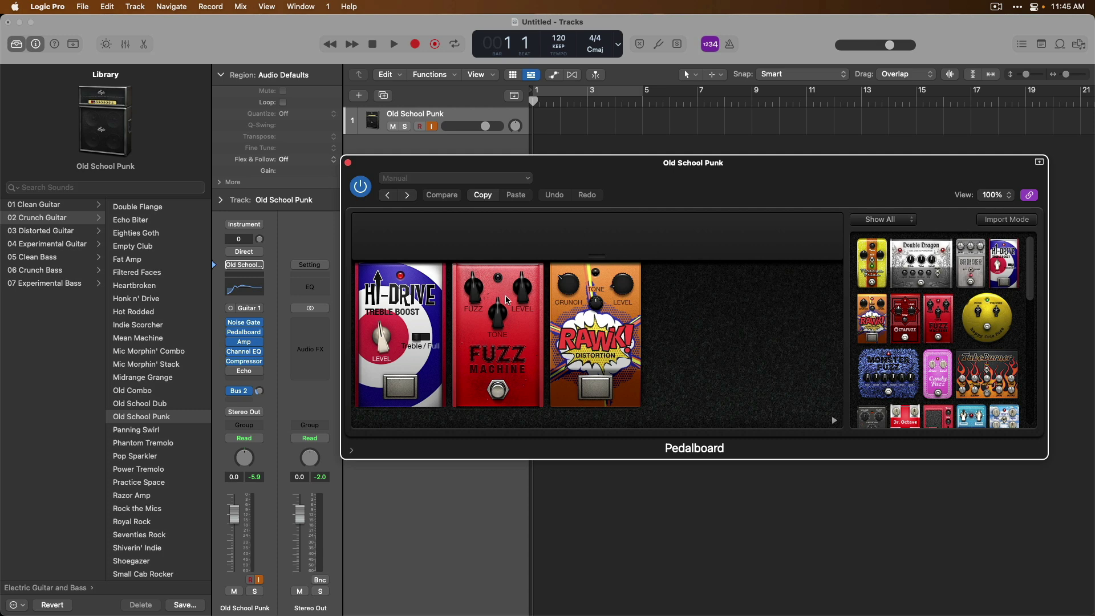
left_click(496, 390)
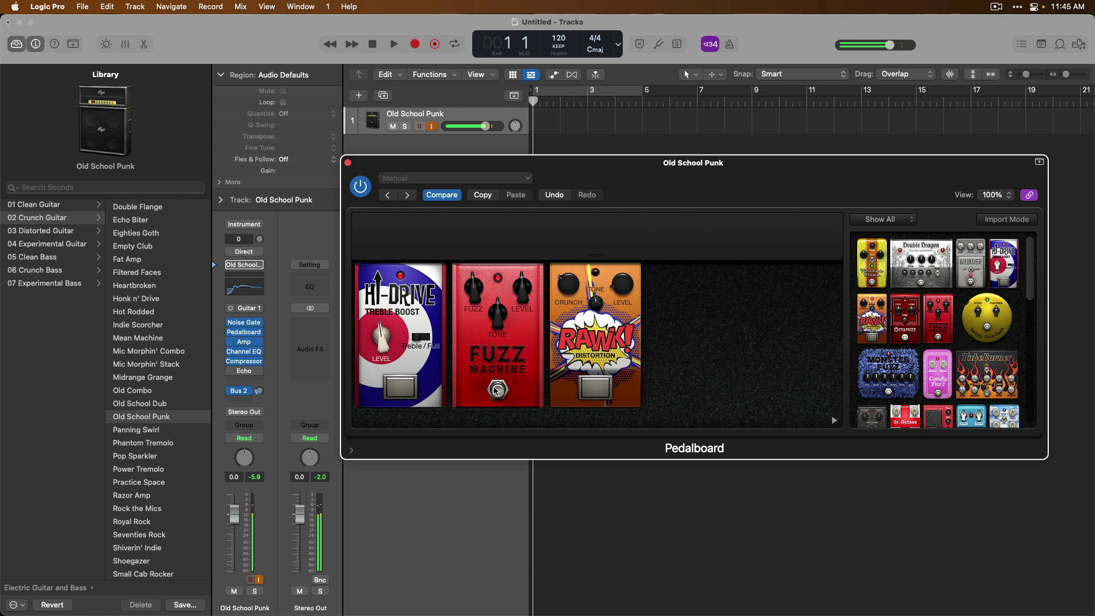
left_click(496, 390)
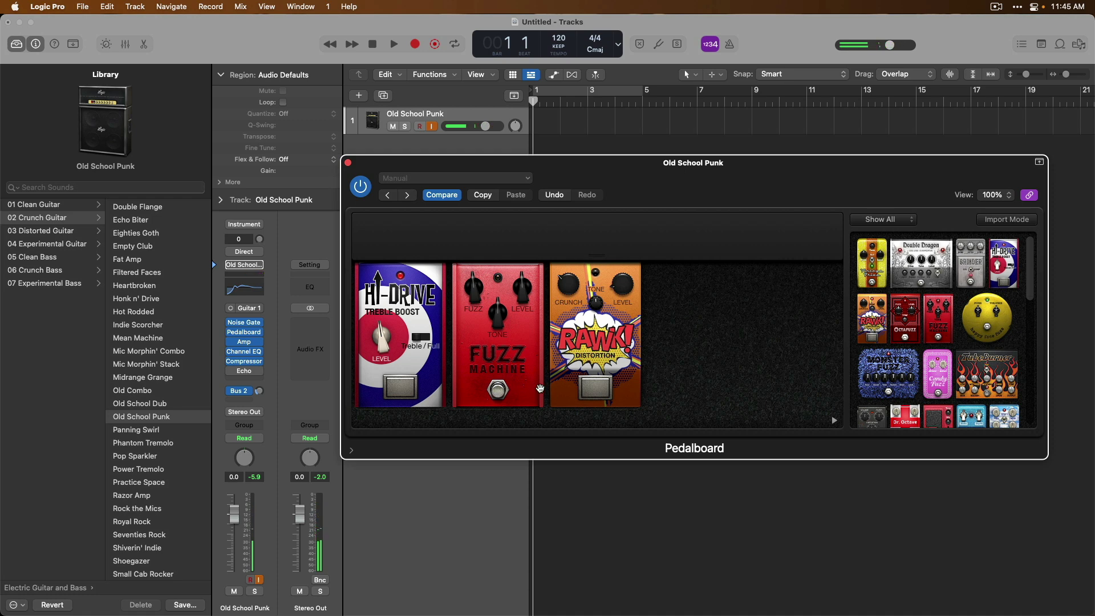
left_click(589, 392)
mouse_move(594, 308)
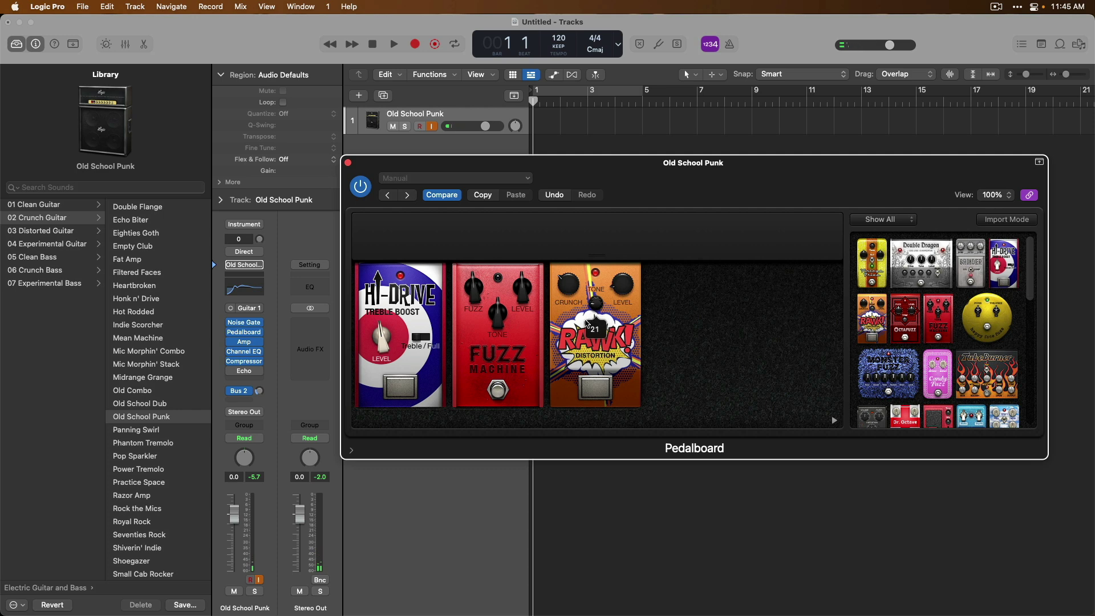
mouse_move(571, 282)
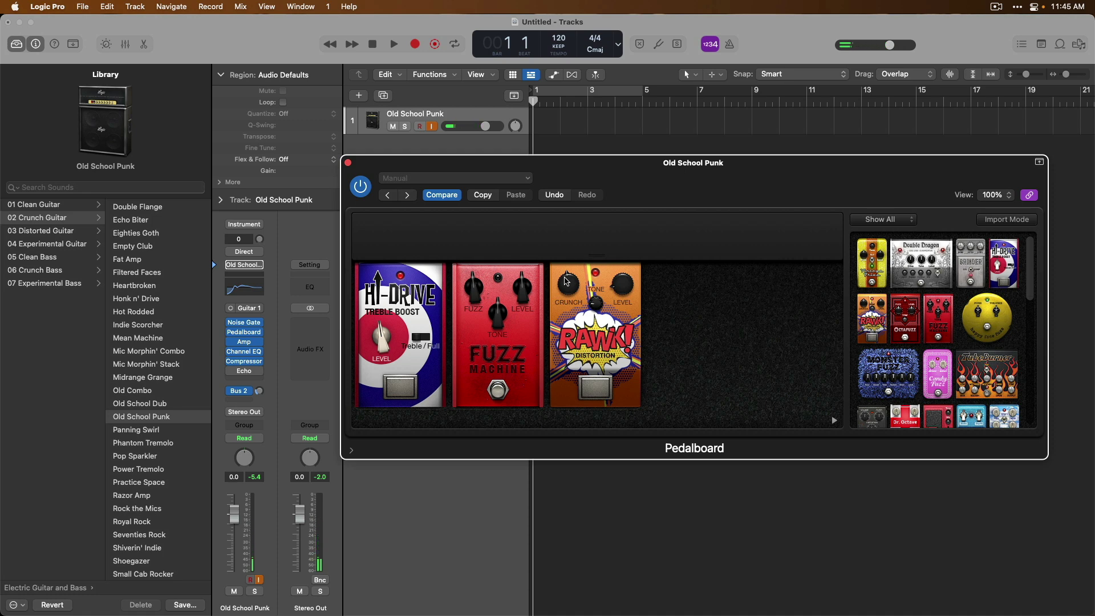
left_click(442, 195)
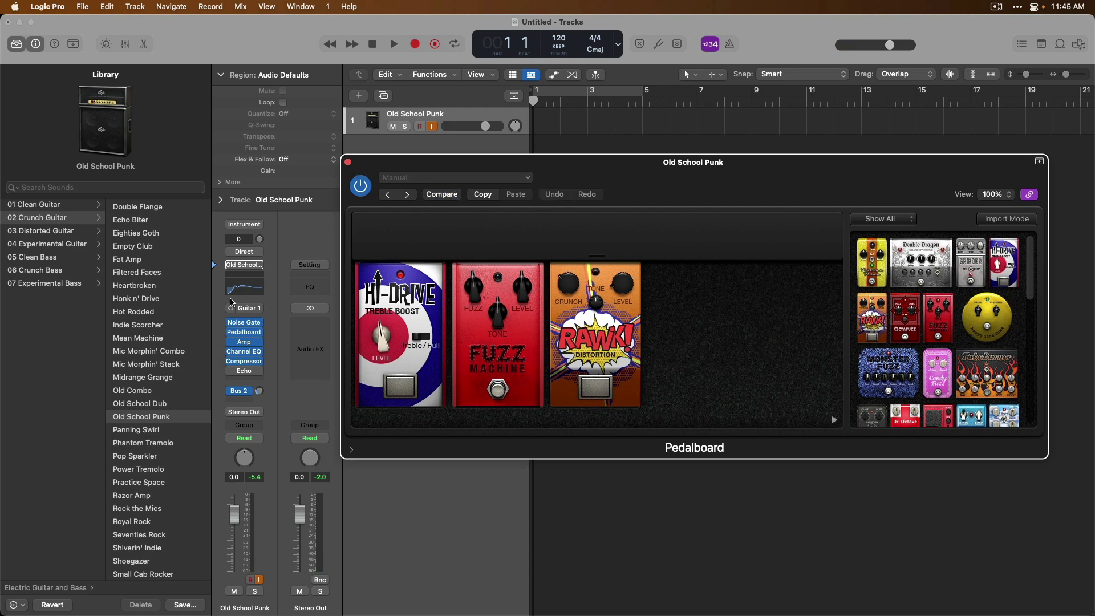
Step: Try toggling the amp's reverb and moving the cabinet mic, then revert with Compare and close Amp Designer
left_click(241, 345)
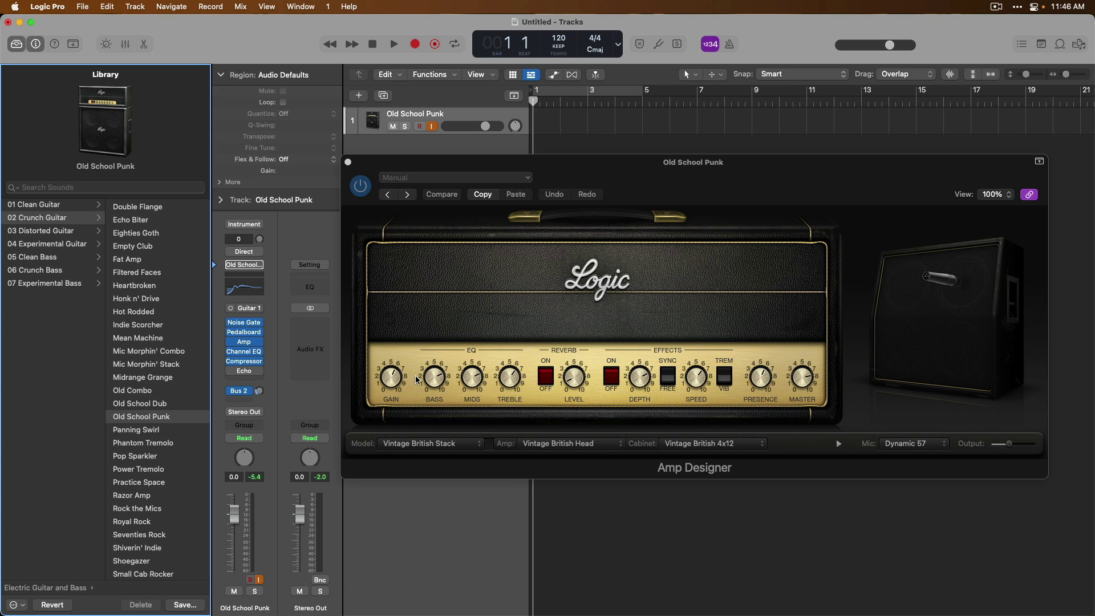
left_click(546, 375)
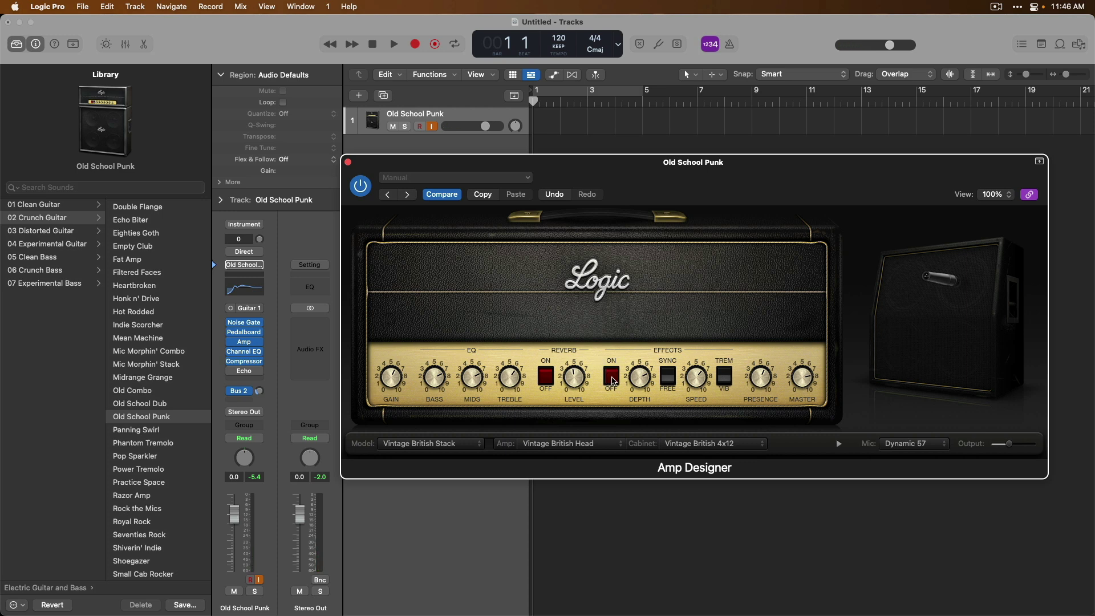
mouse_move(878, 388)
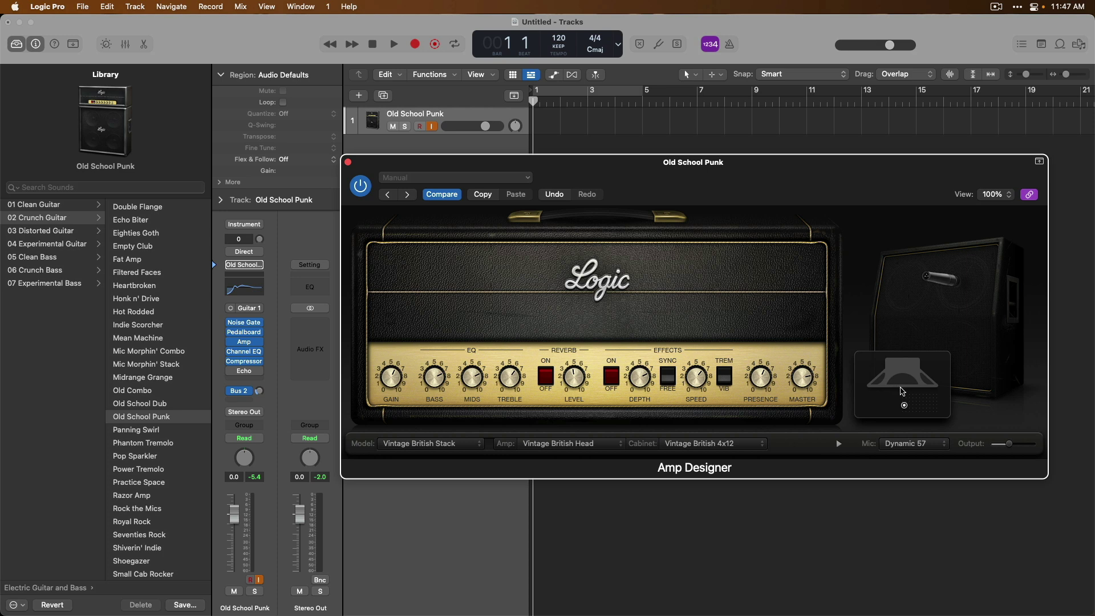
left_click_drag(904, 404, 940, 407)
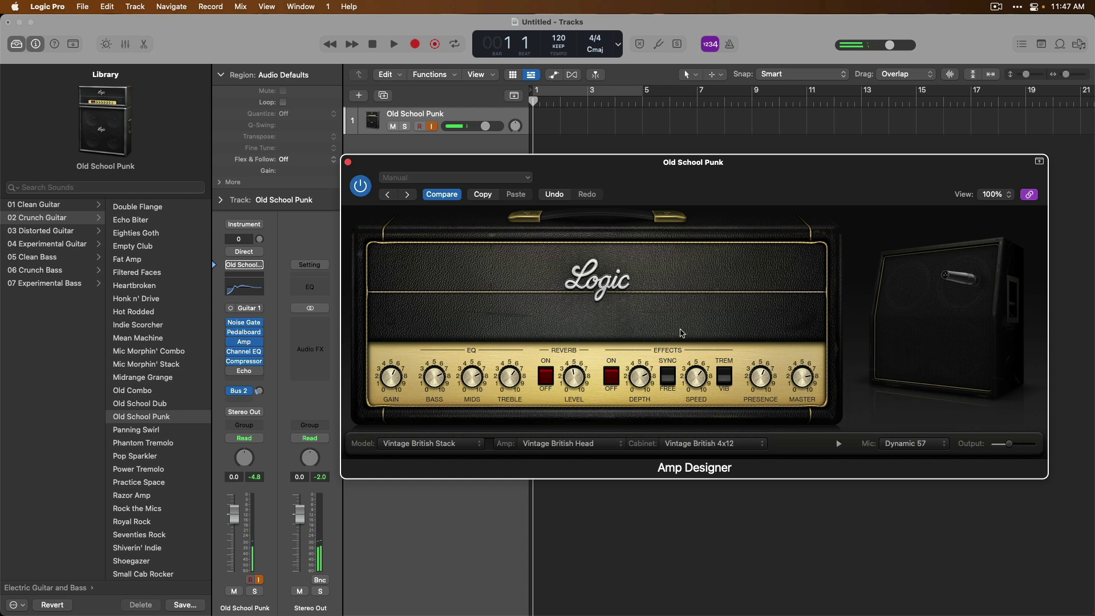
left_click(442, 194)
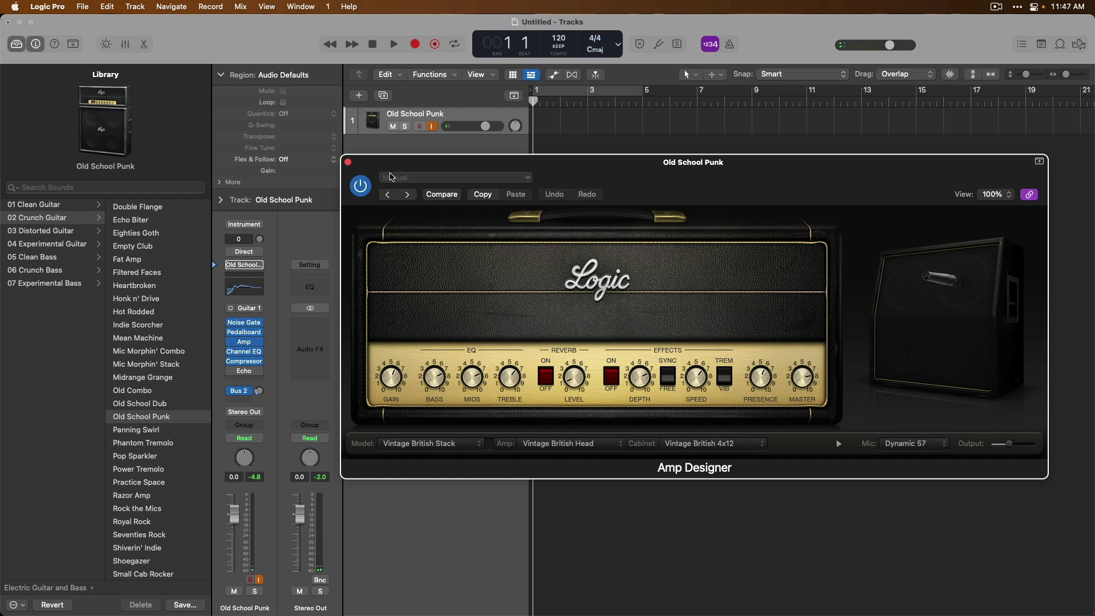
left_click(348, 162)
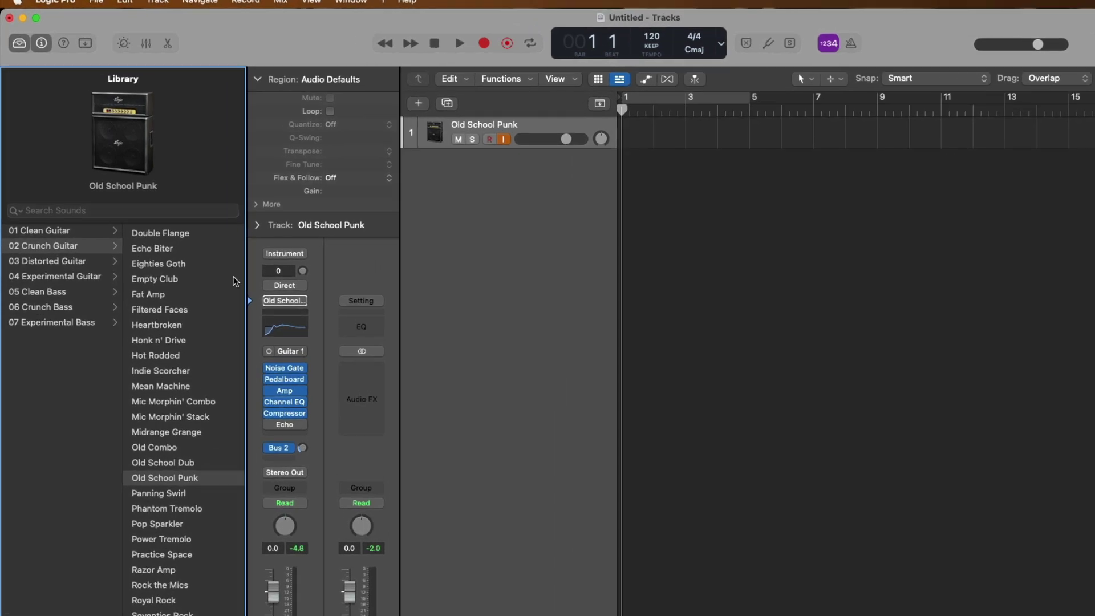
Step: Hide the Library and show an enlarged Smart Controls panel for Old School Punk
left_click(23, 44)
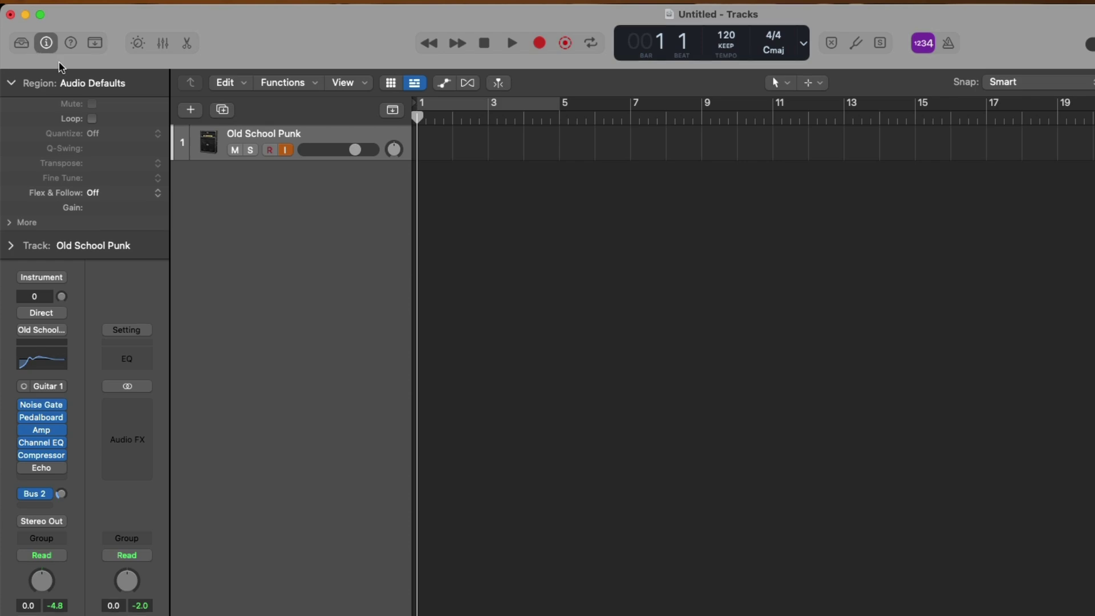
left_click(134, 46)
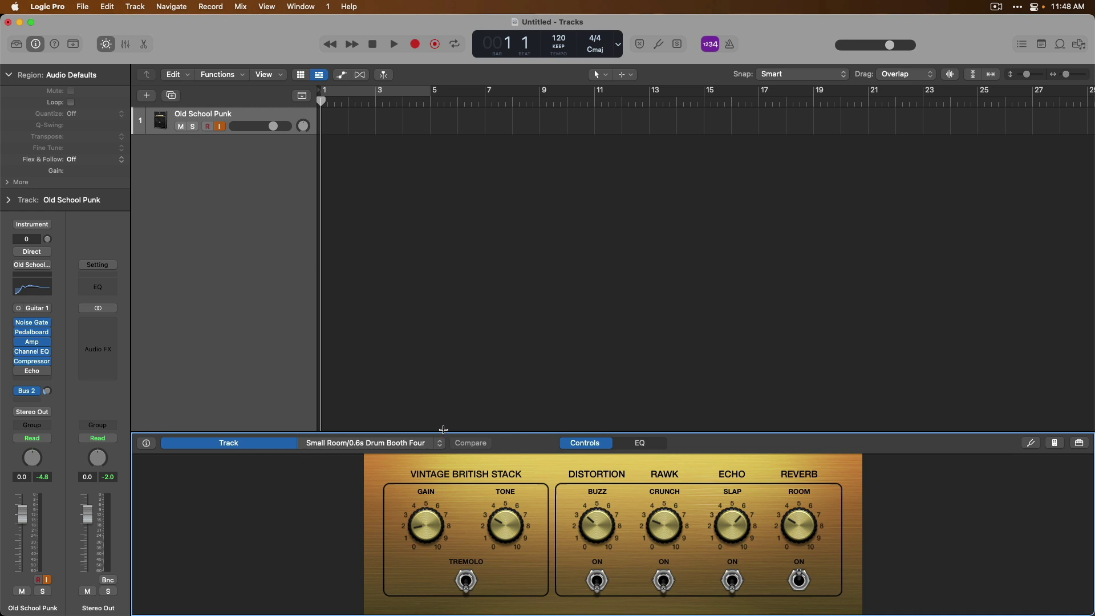
left_click_drag(440, 431, 440, 403)
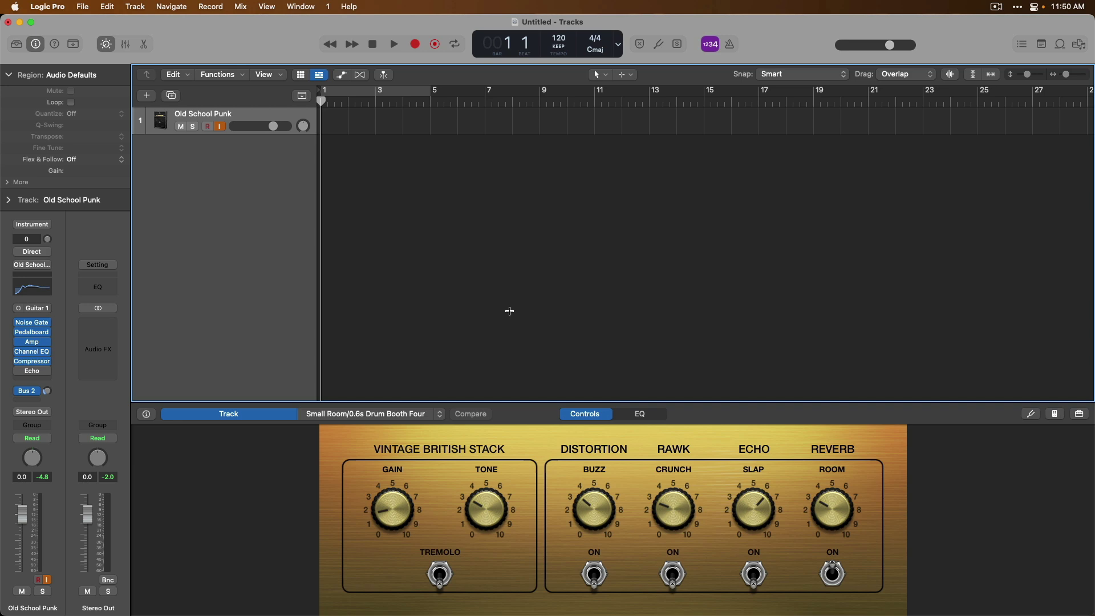
Step: Try the pedalboard distortion with buzz at 32.8 dB, then switch the distortion back off
left_click(37, 336)
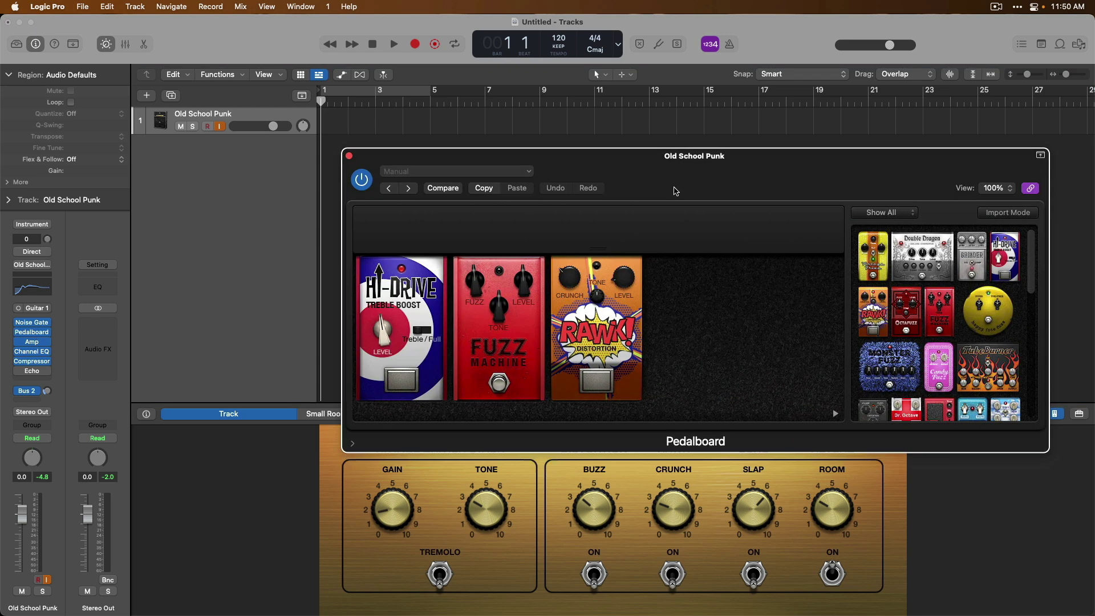
left_click_drag(675, 191, 684, 146)
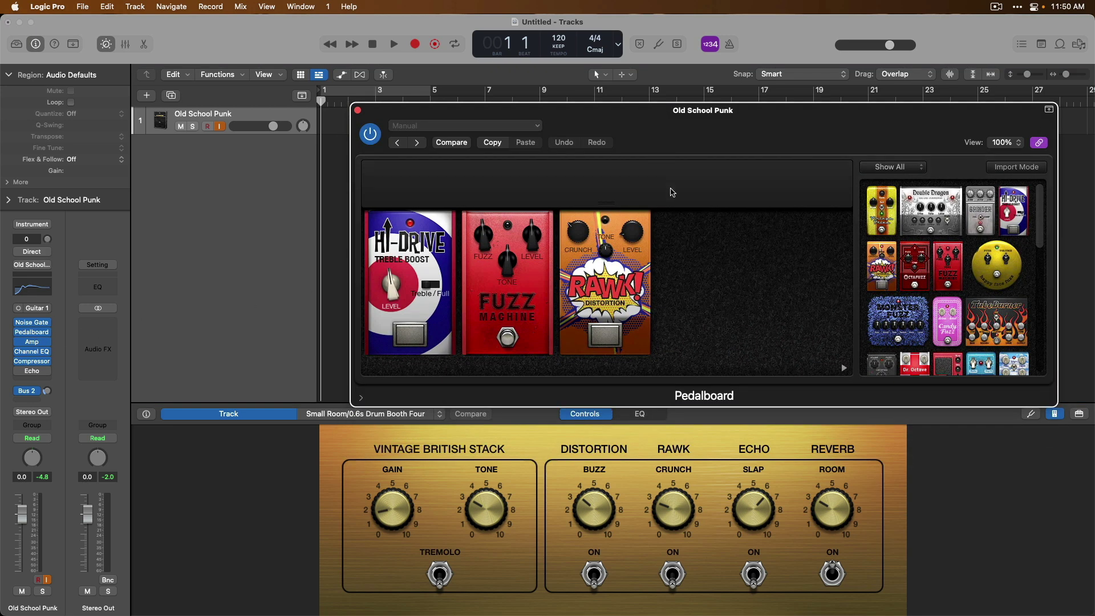
left_click(596, 567)
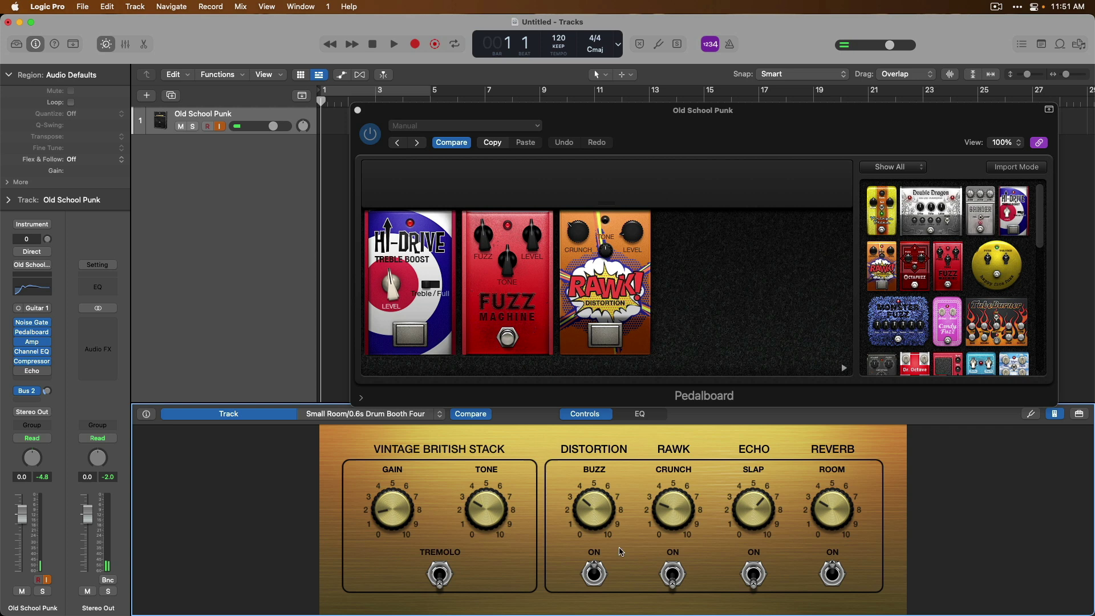
left_click_drag(602, 522, 597, 501)
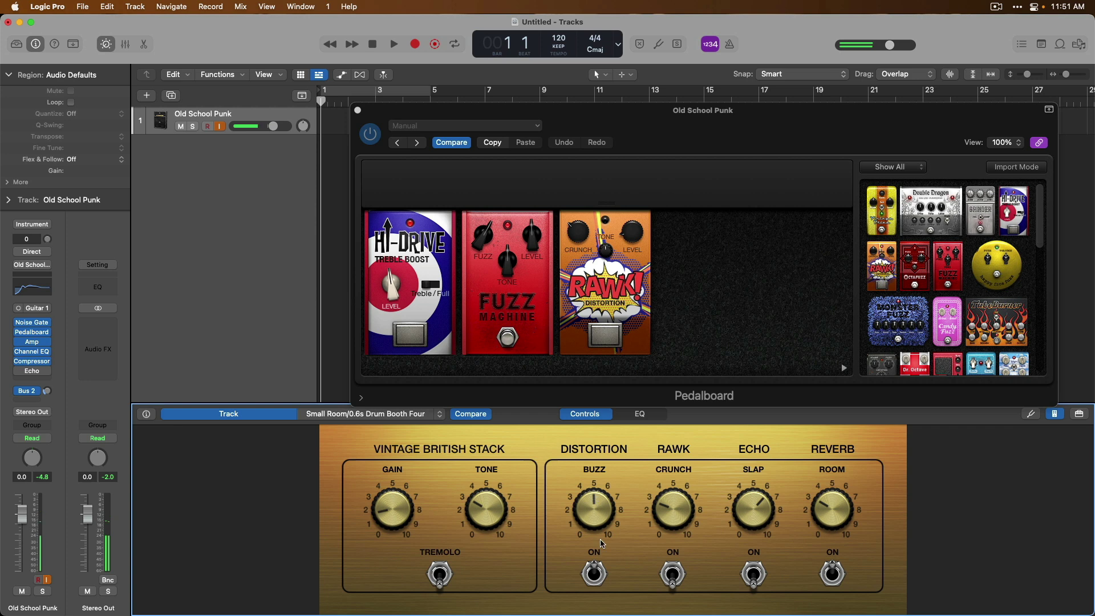
left_click(595, 572)
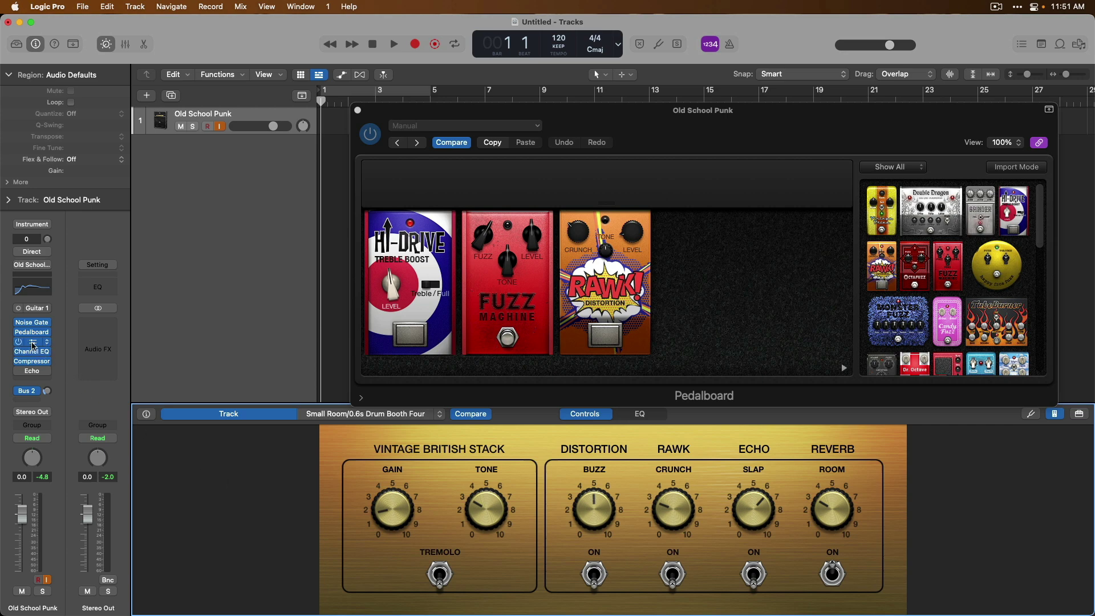
Step: In the amp settings, turn Tremolo on and raise Gain to about 6.6
left_click(33, 345)
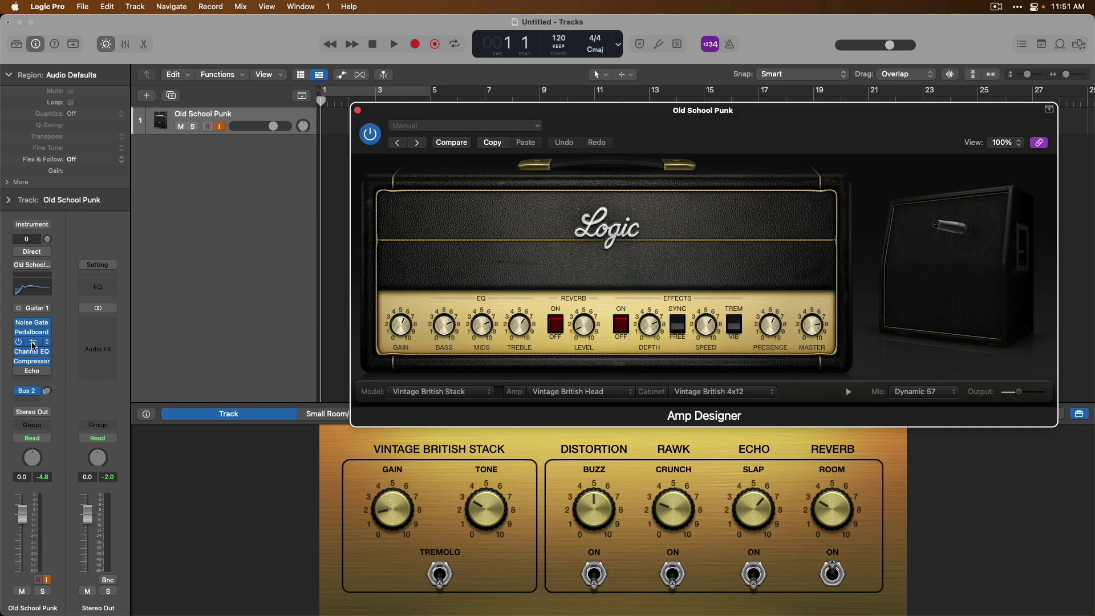
left_click(435, 573)
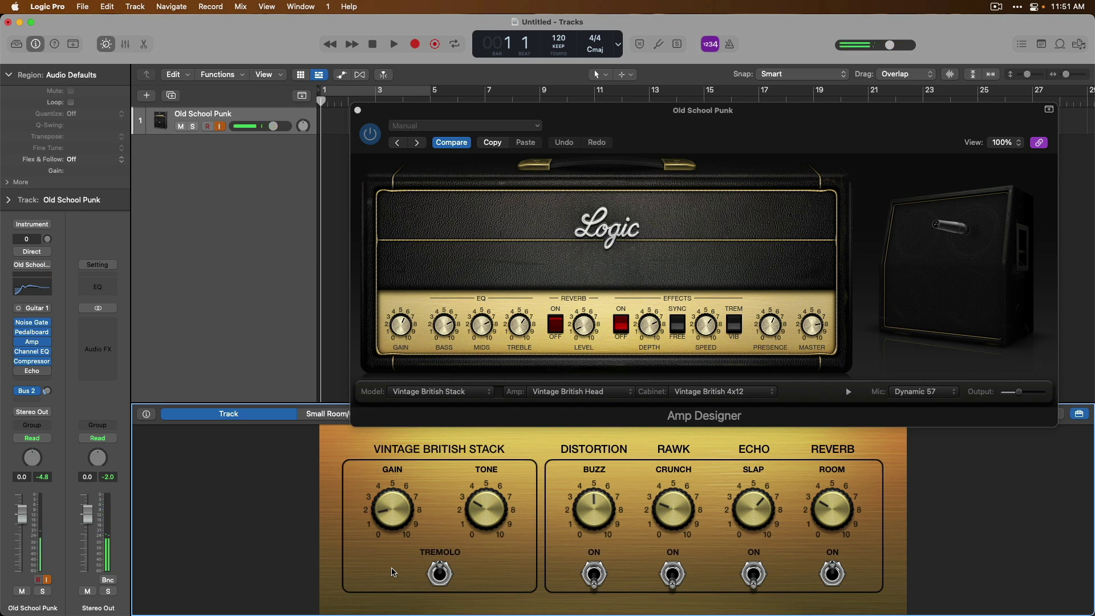
left_click_drag(389, 525, 389, 503)
Step: In the Channel EQ settings, darken the tone to -3.0 dB
left_click(34, 352)
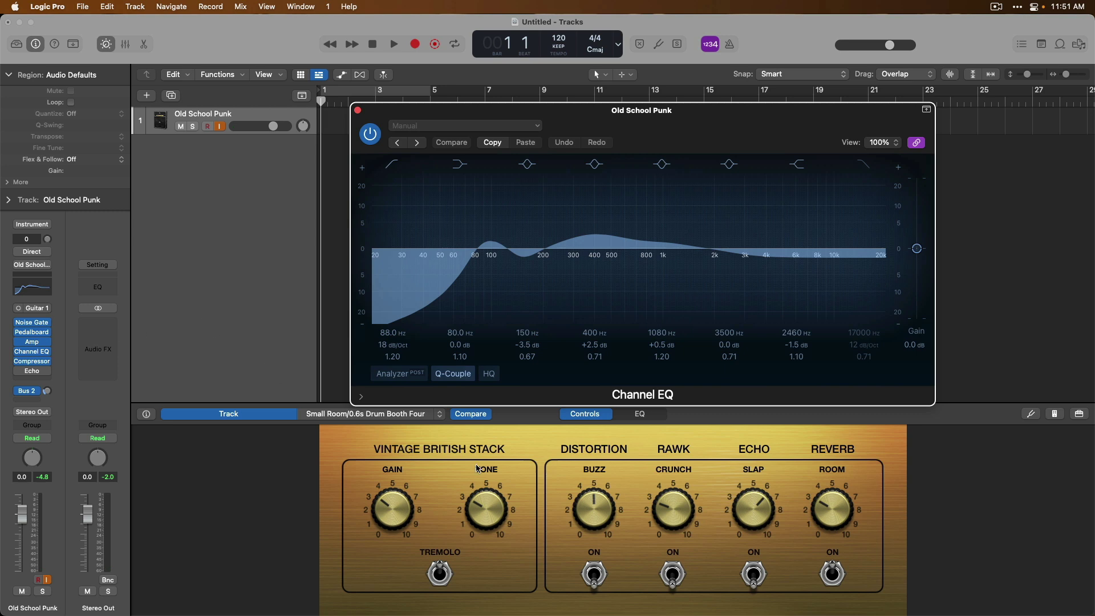
left_click_drag(499, 504, 491, 399)
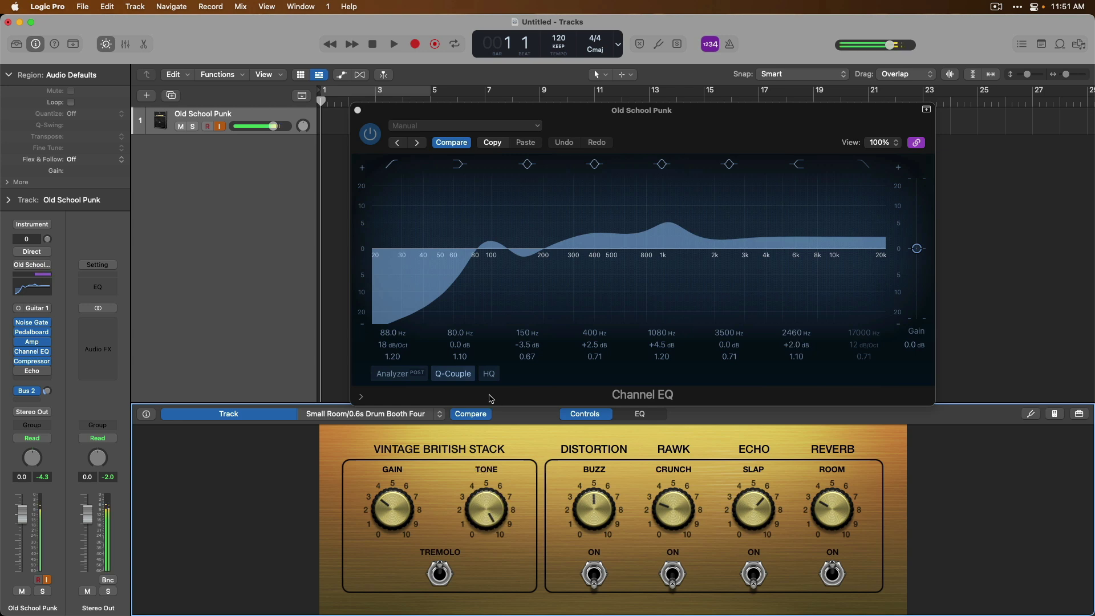
left_click_drag(492, 498, 492, 614)
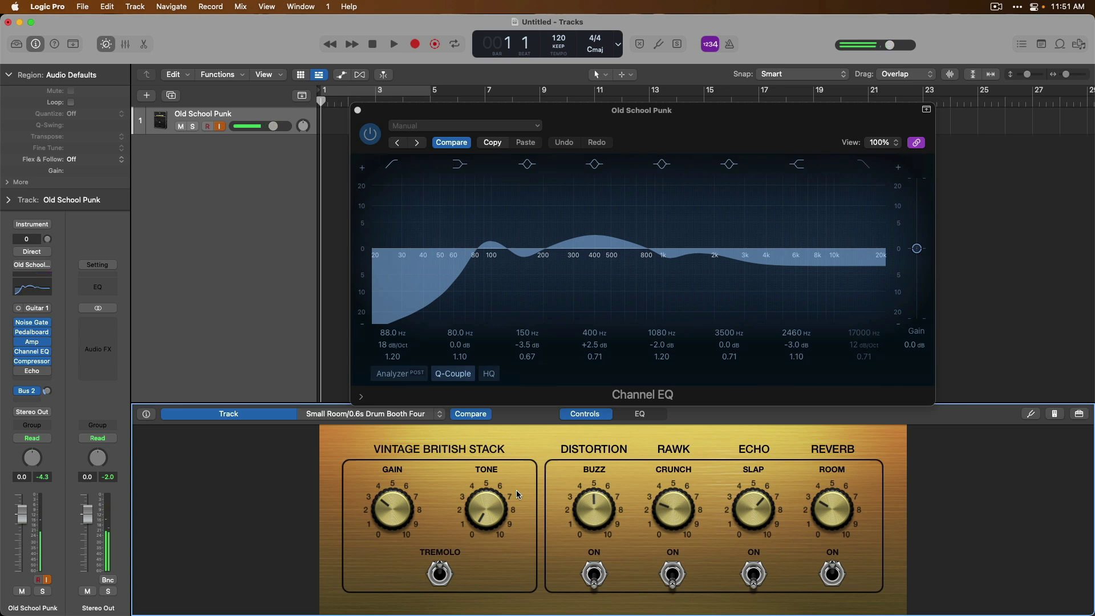
Step: Turn the echo on with slap at 24% and raise the reverb room level to -4.8 dB
left_click(748, 577)
left_click_drag(757, 522, 756, 470)
left_click_drag(825, 506, 800, 422)
Step: Close the Channel EQ, compare with the saved patch settings, and check tuning in the Tuner
left_click(358, 110)
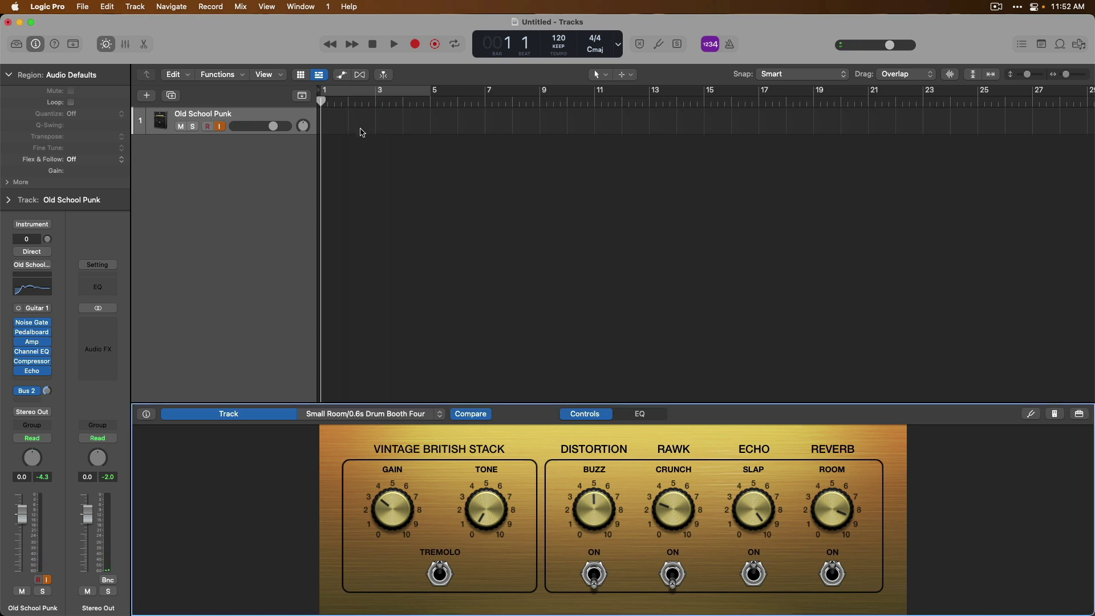
left_click(482, 417)
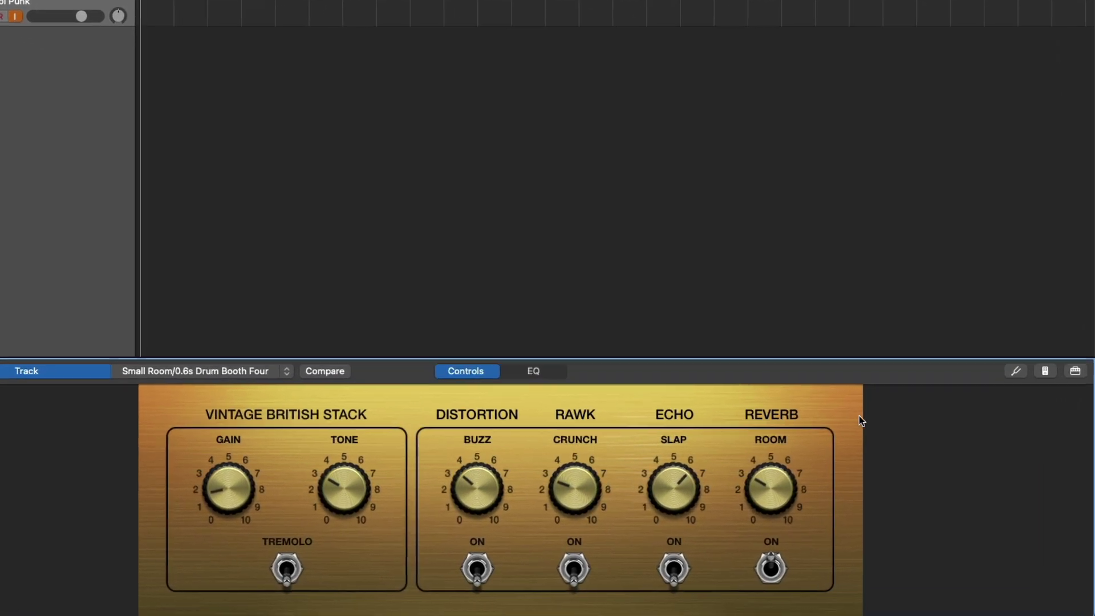
left_click(1011, 361)
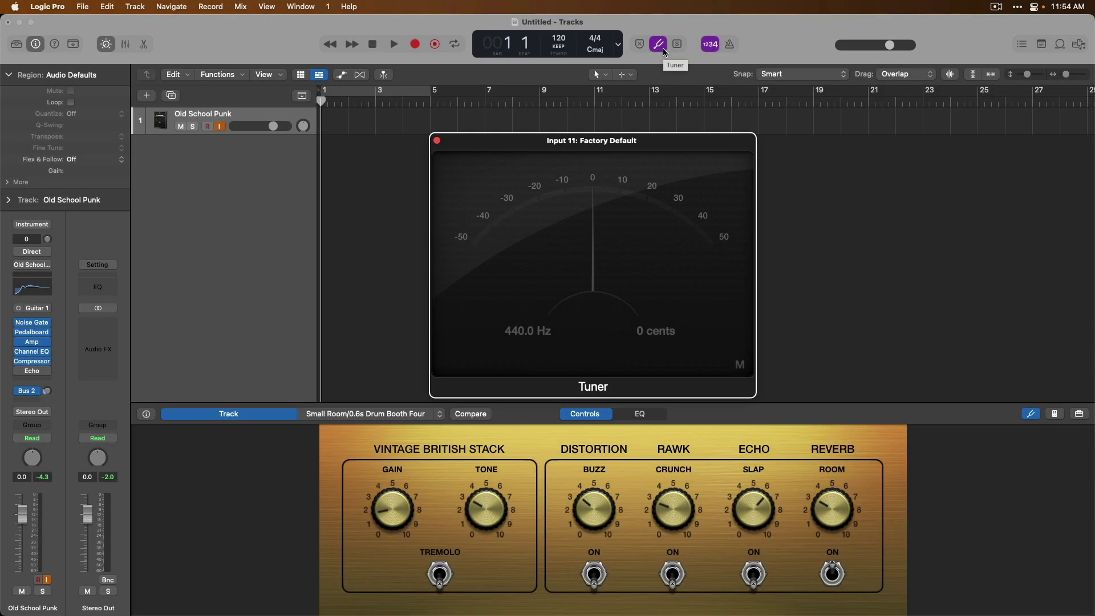
left_click(663, 48)
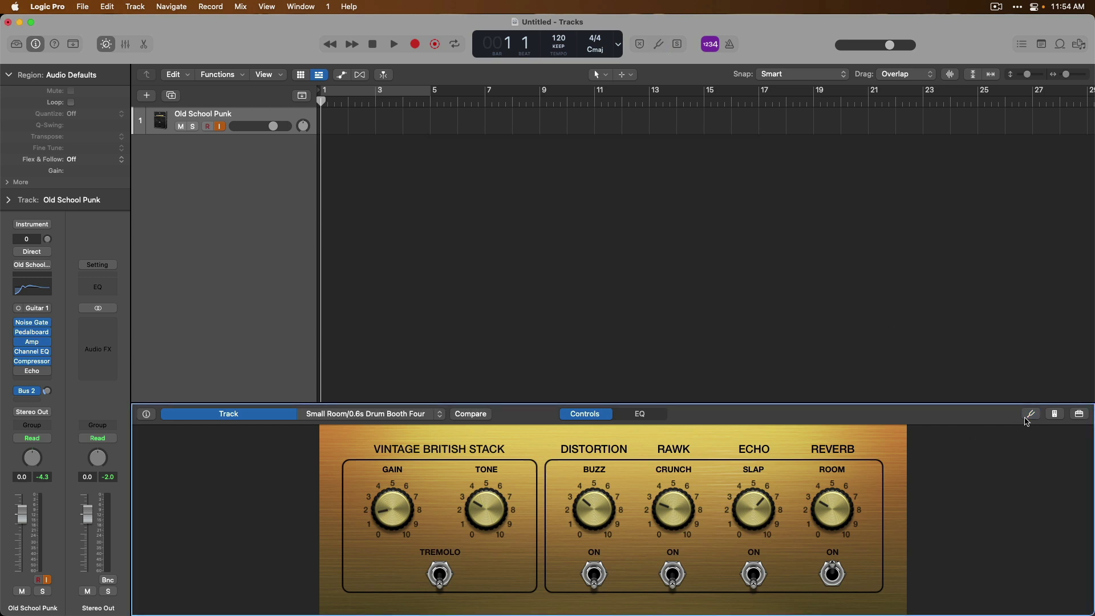
key("super+u")
key("super+u")
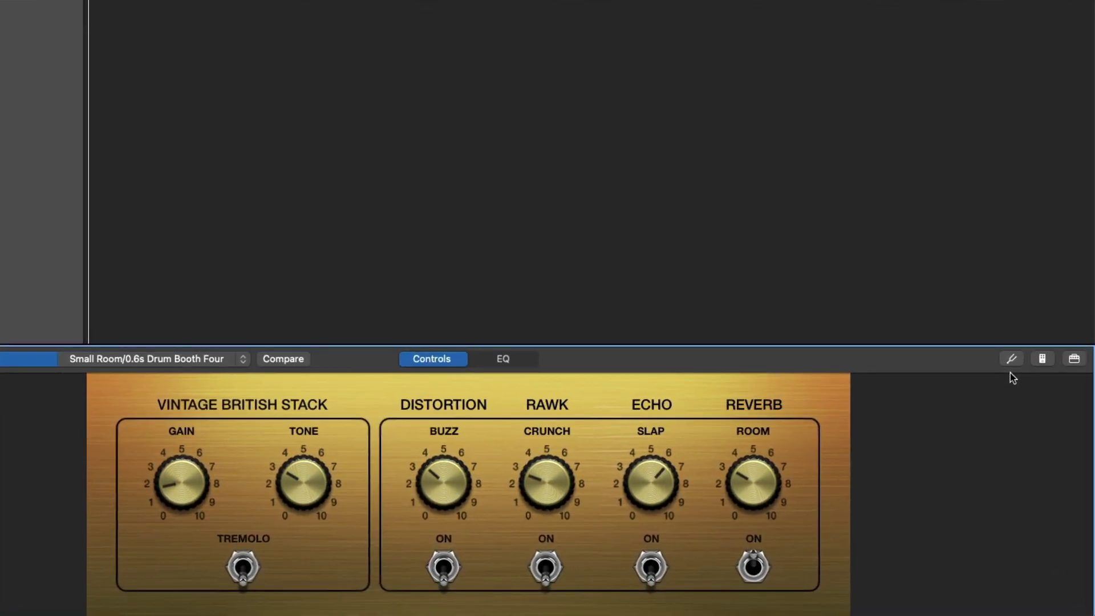
Step: Close the Pedalboard and Amp Designer windows and hide the Smart Controls panel
left_click(1043, 365)
left_click(1074, 360)
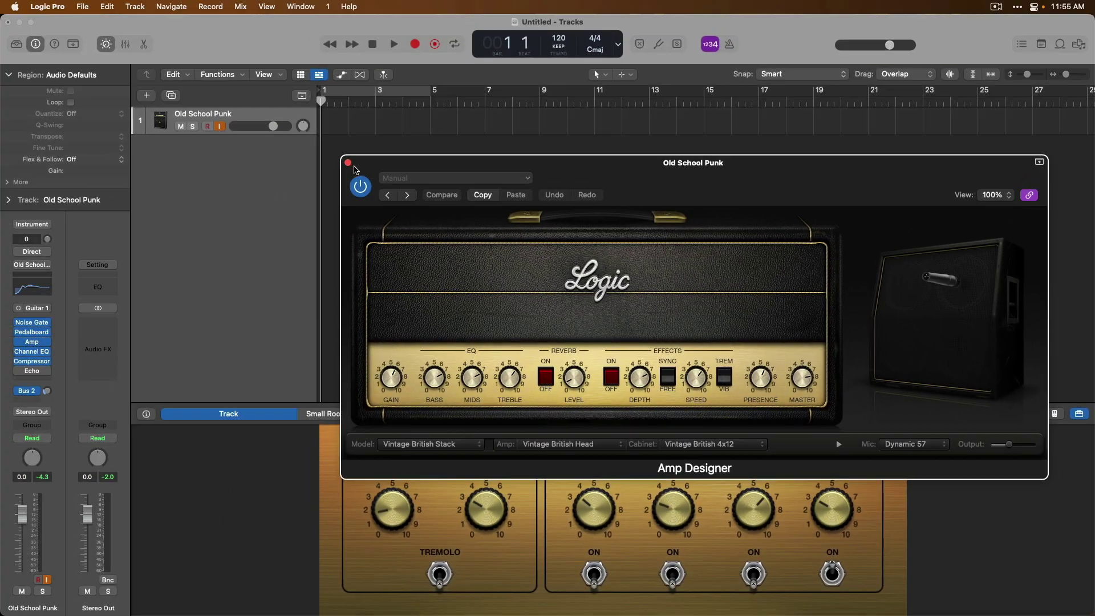
left_click(349, 164)
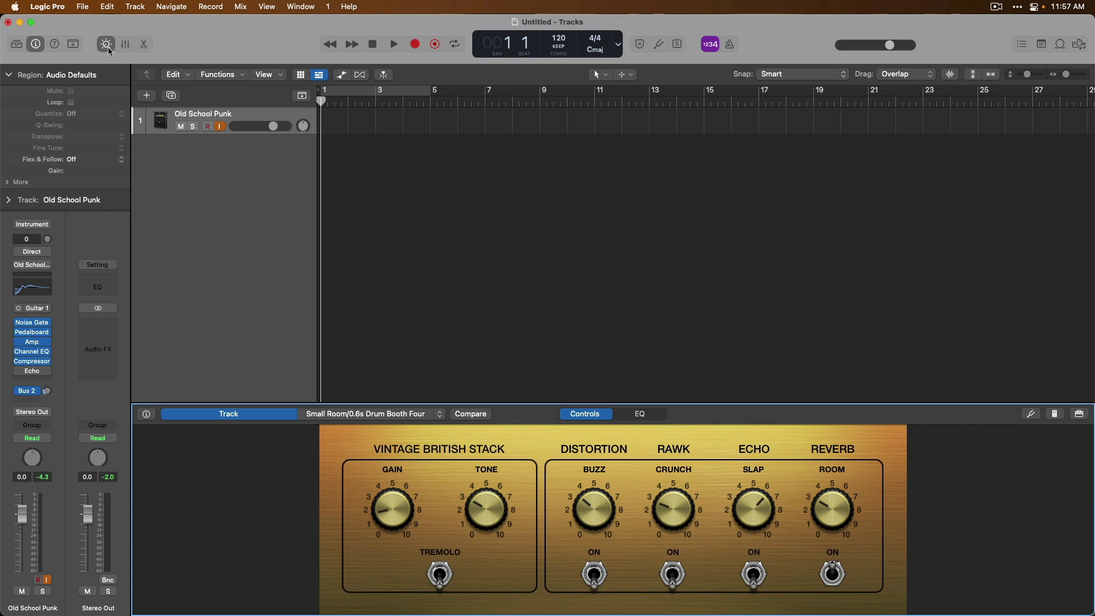
left_click(106, 45)
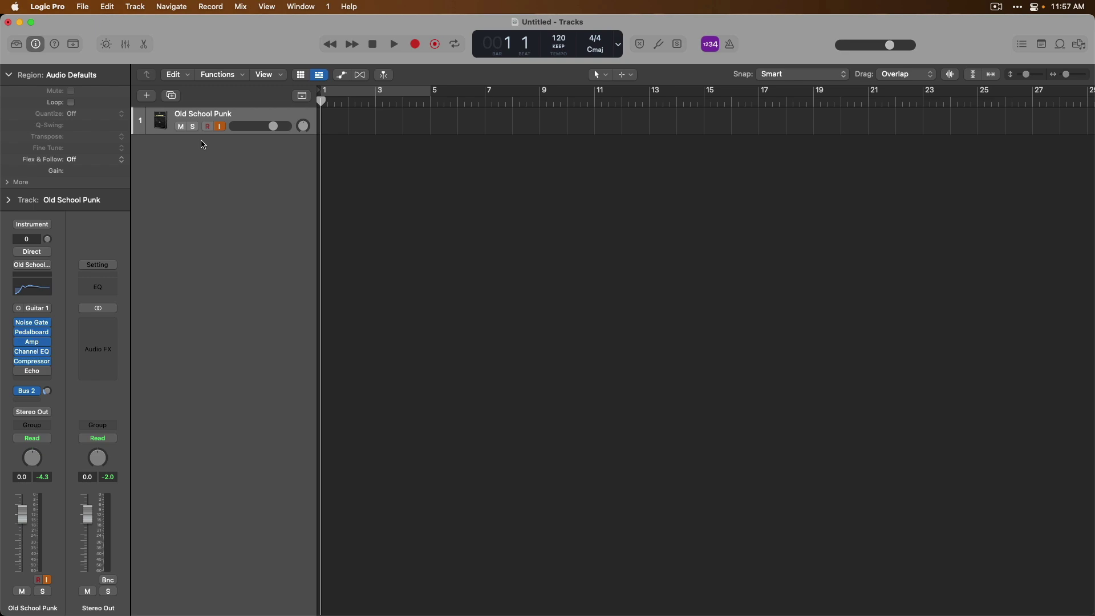
Step: Create a new Drummer track with the genre left at Rock
left_click(147, 96)
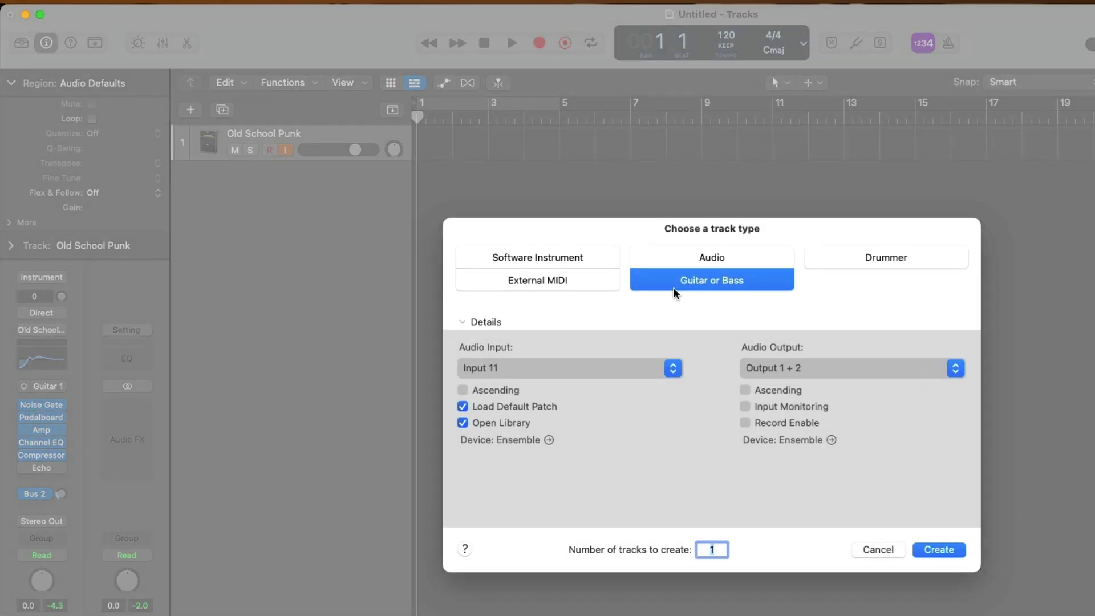
left_click(830, 265)
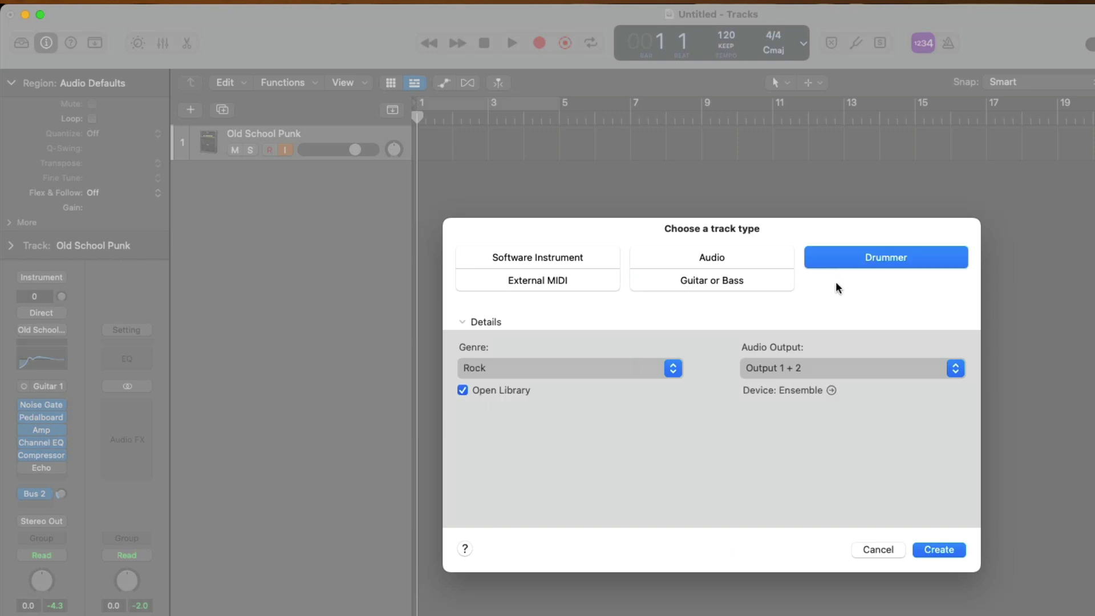
left_click(525, 374)
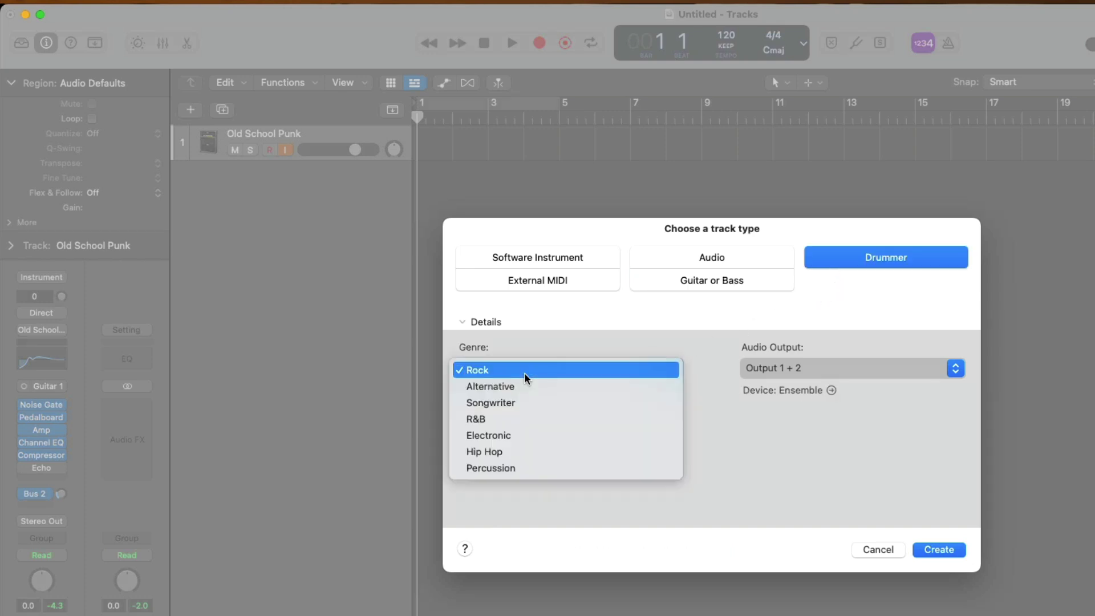
left_click(576, 375)
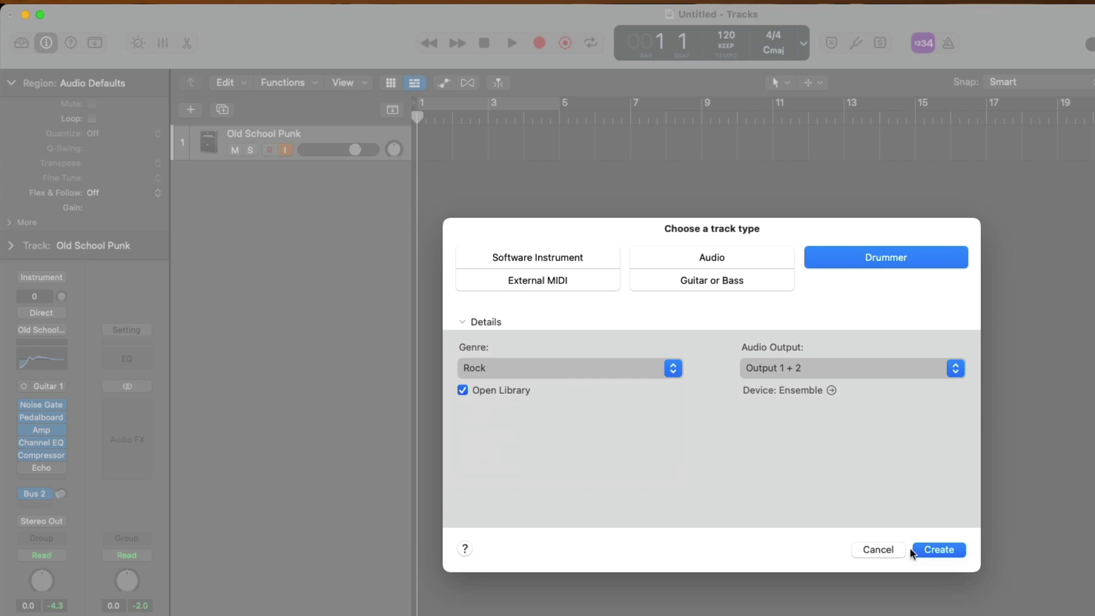
left_click(919, 549)
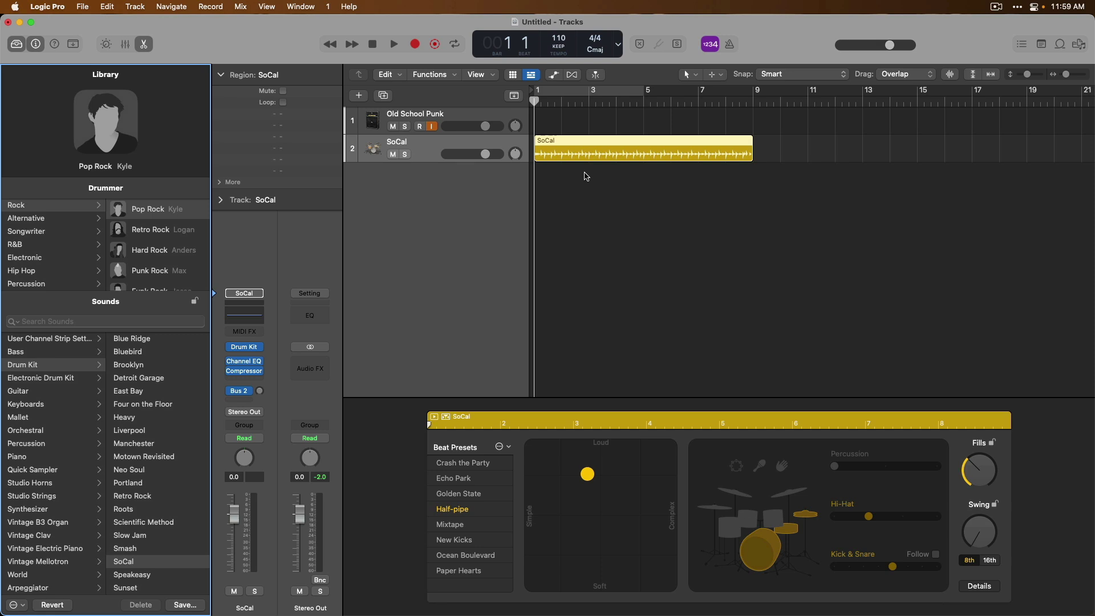
key("space")
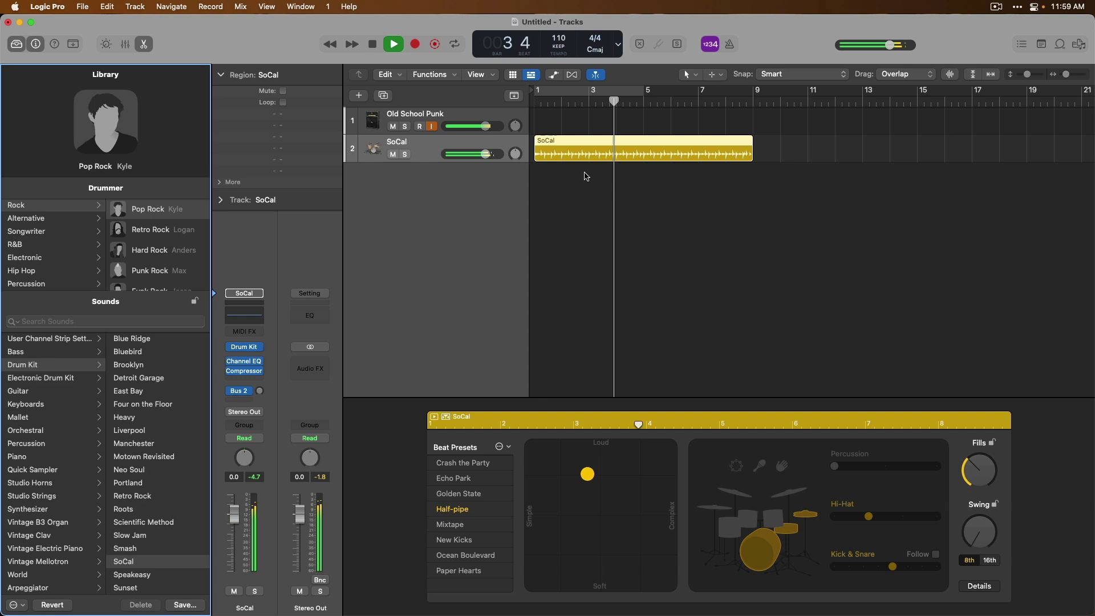
key("space")
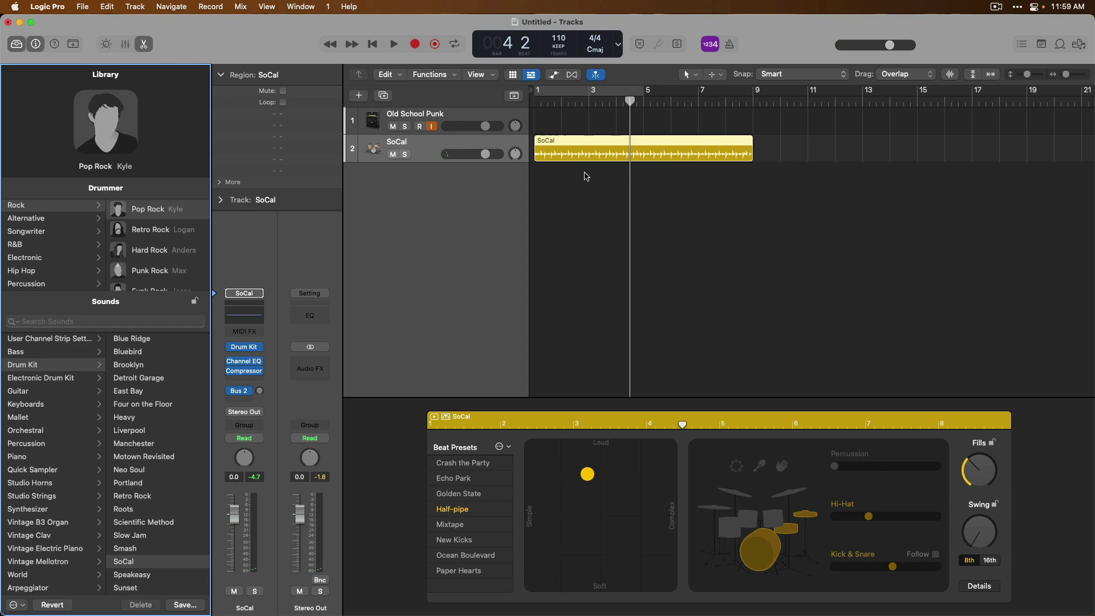
Step: Change the project tempo to 135 BPM and replay the drummer part from the start
double_click(569, 33)
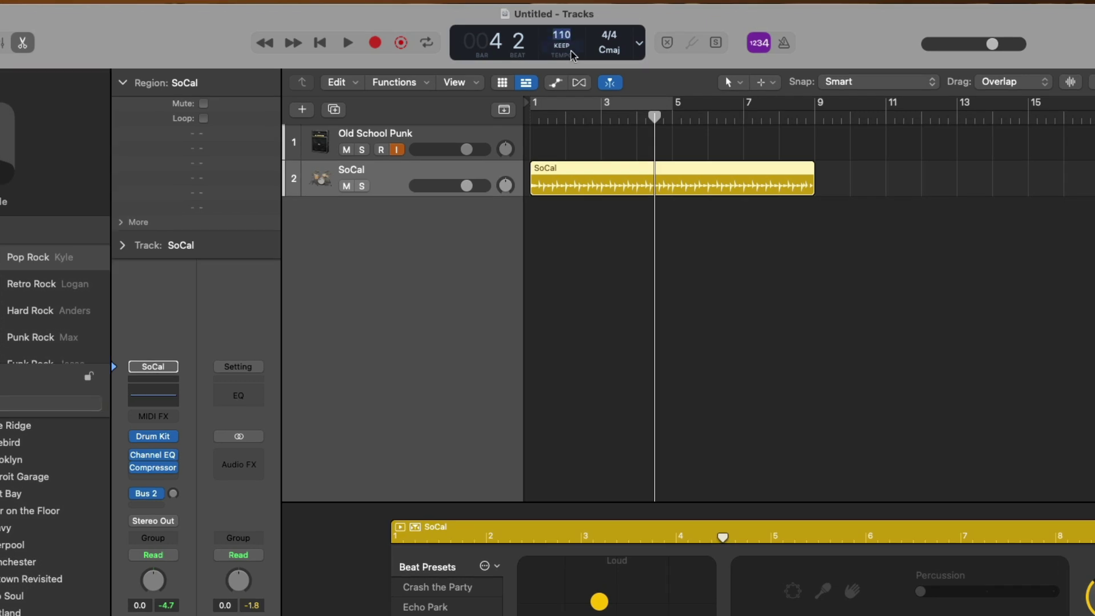
type("135")
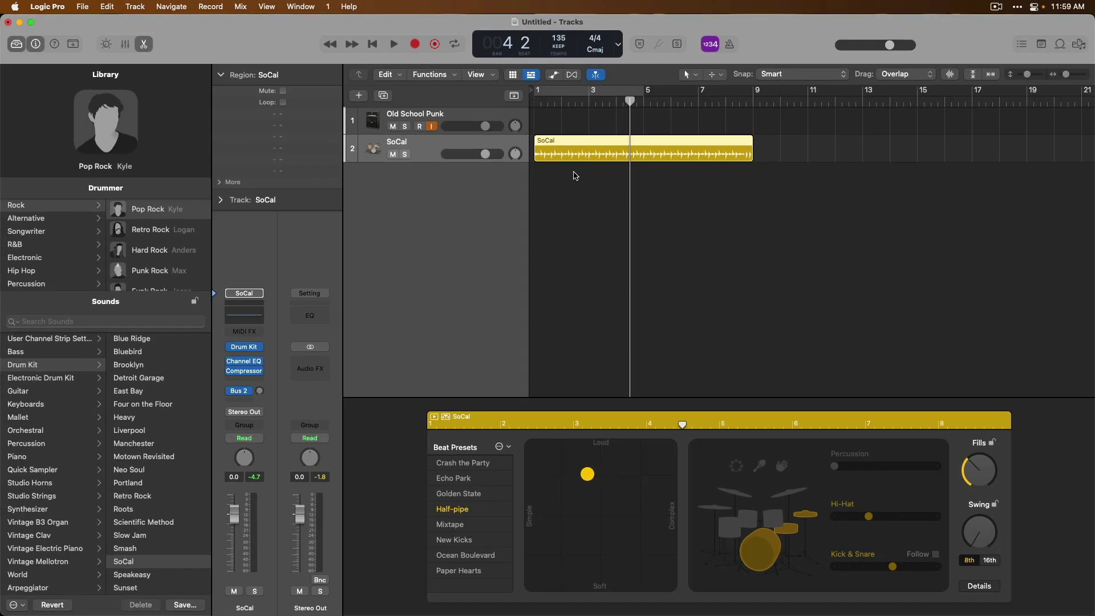
key("Return")
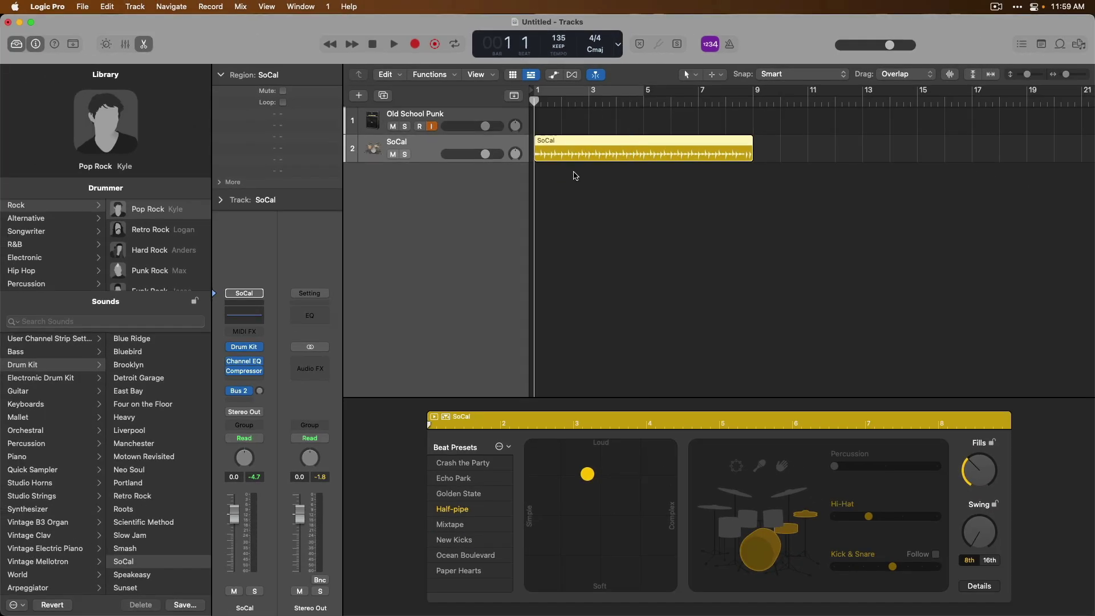
key("space")
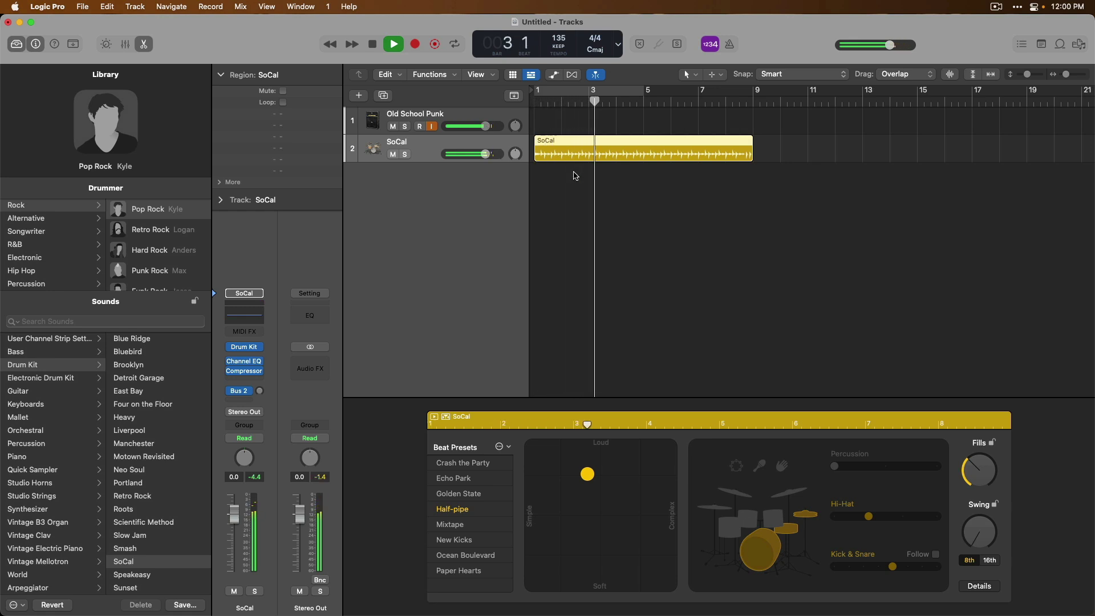
key("space")
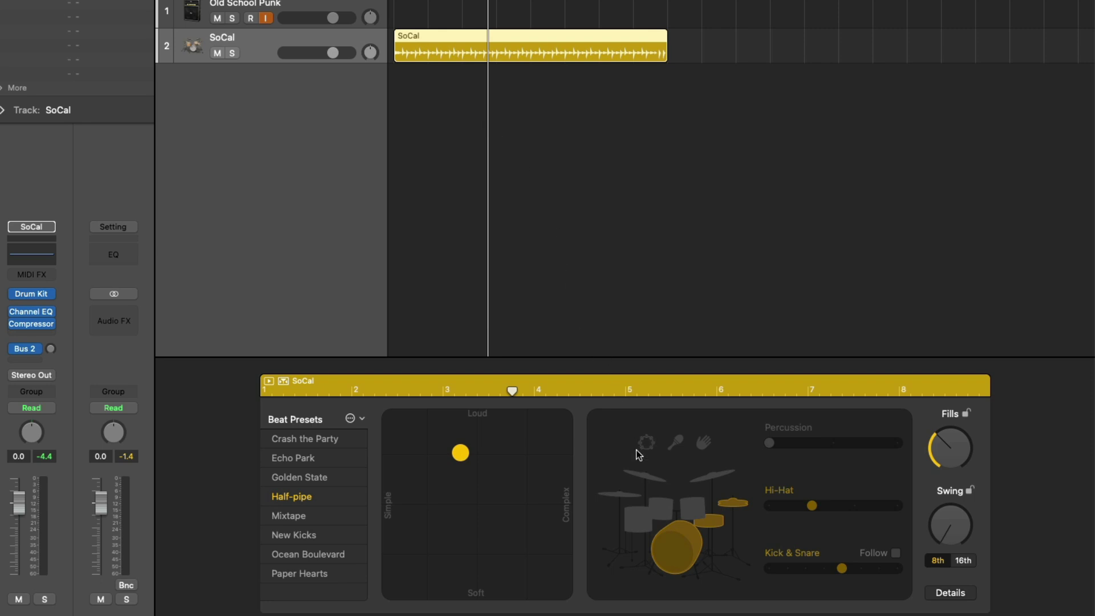
Step: Add toms at medium intensity, drop Kick & Snare to minimum, then stop playback
left_click(652, 507)
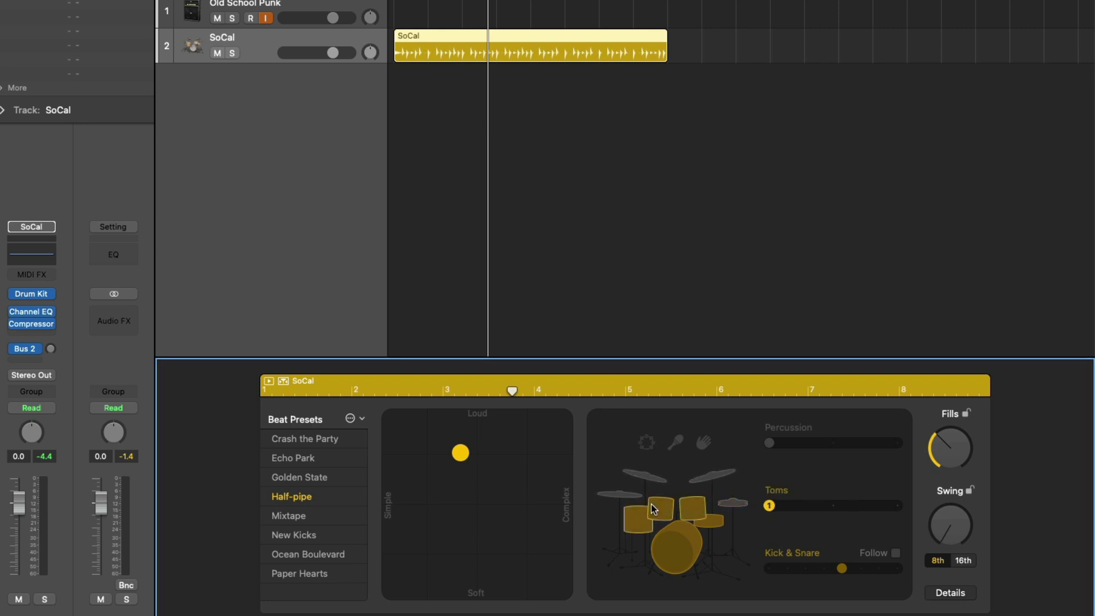
left_click(768, 568)
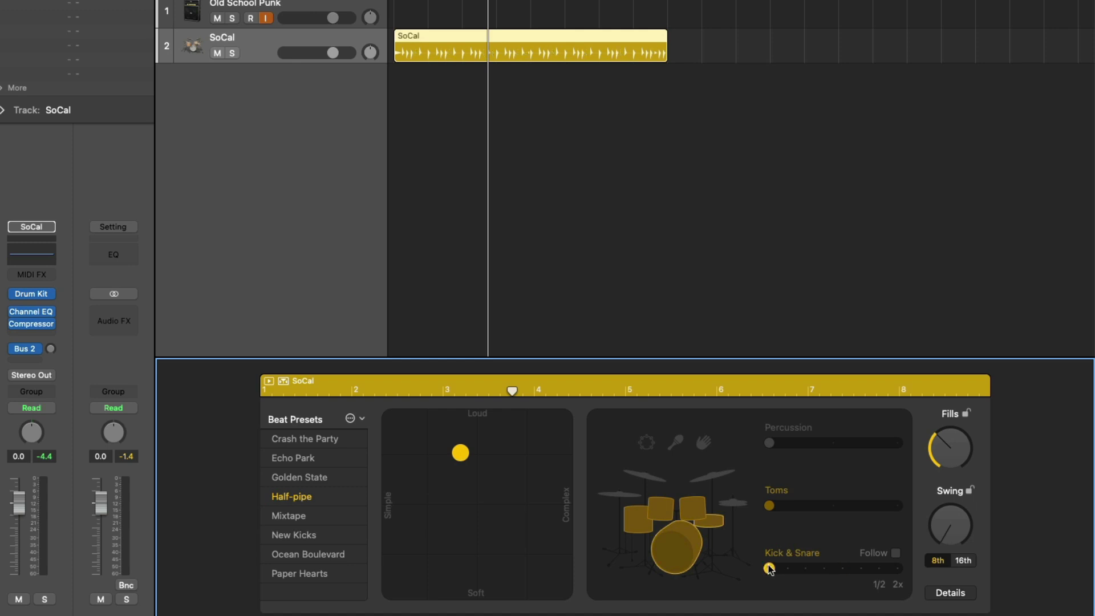
left_click(829, 504)
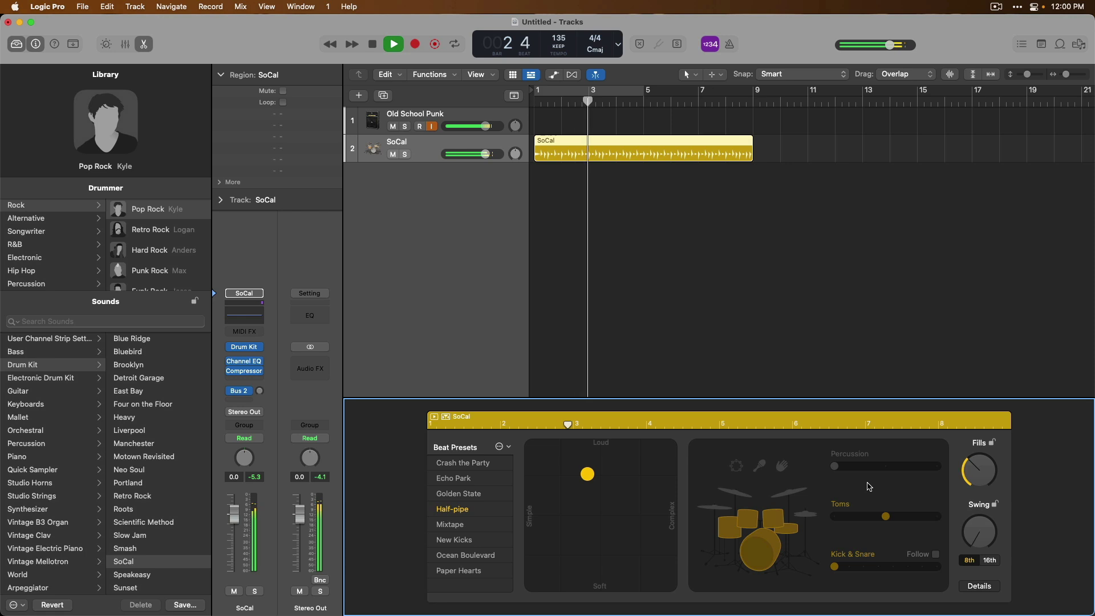
key("space")
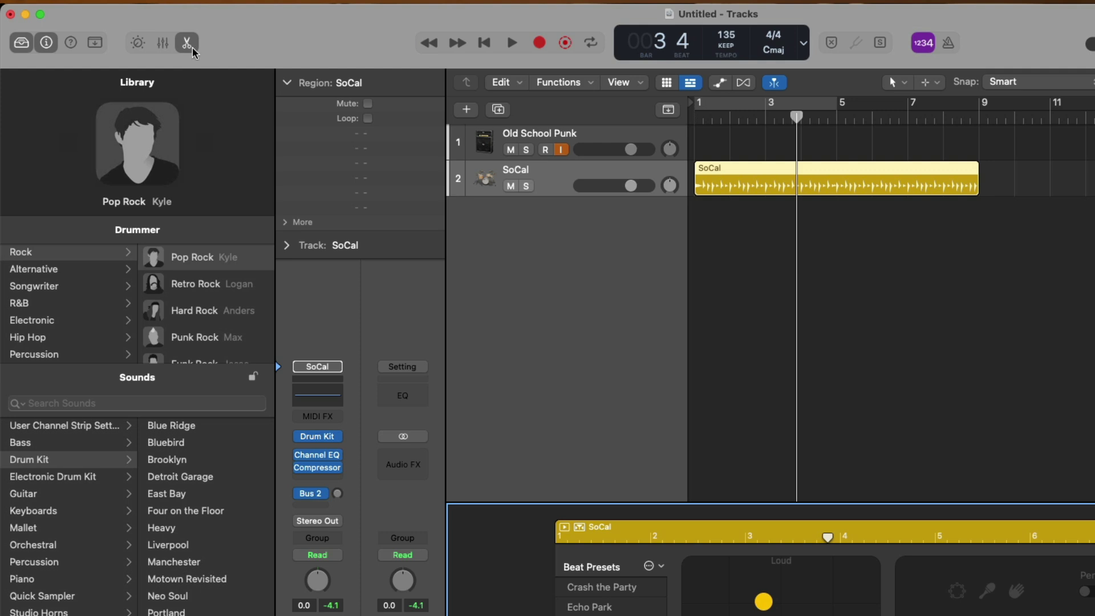
Step: Close the Editors and Library, return to bar 1, and record-enable the Old School Punk track
left_click(187, 43)
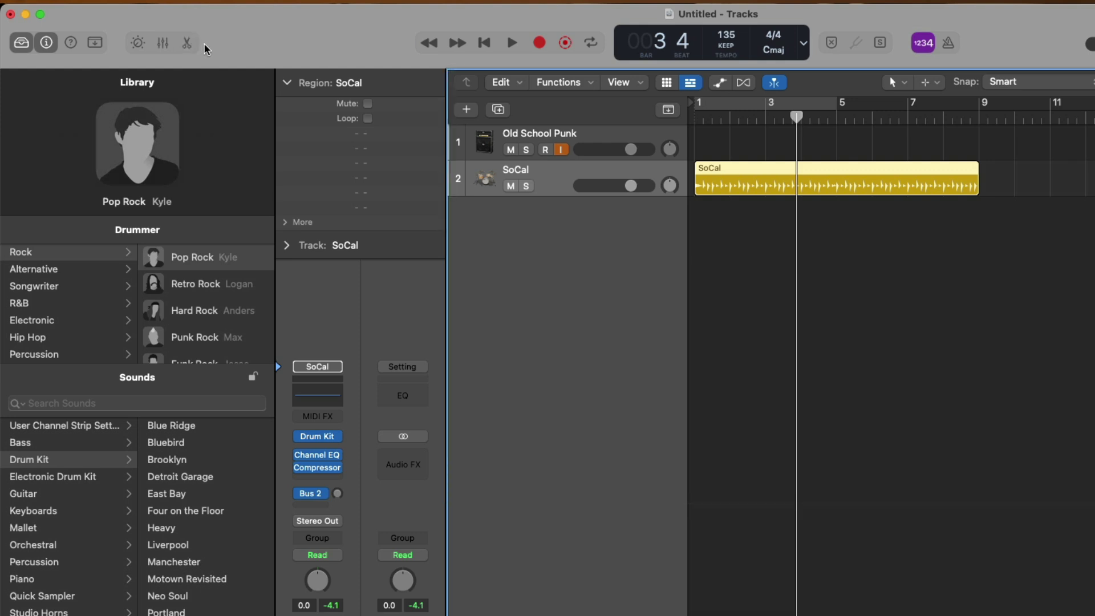
left_click(21, 43)
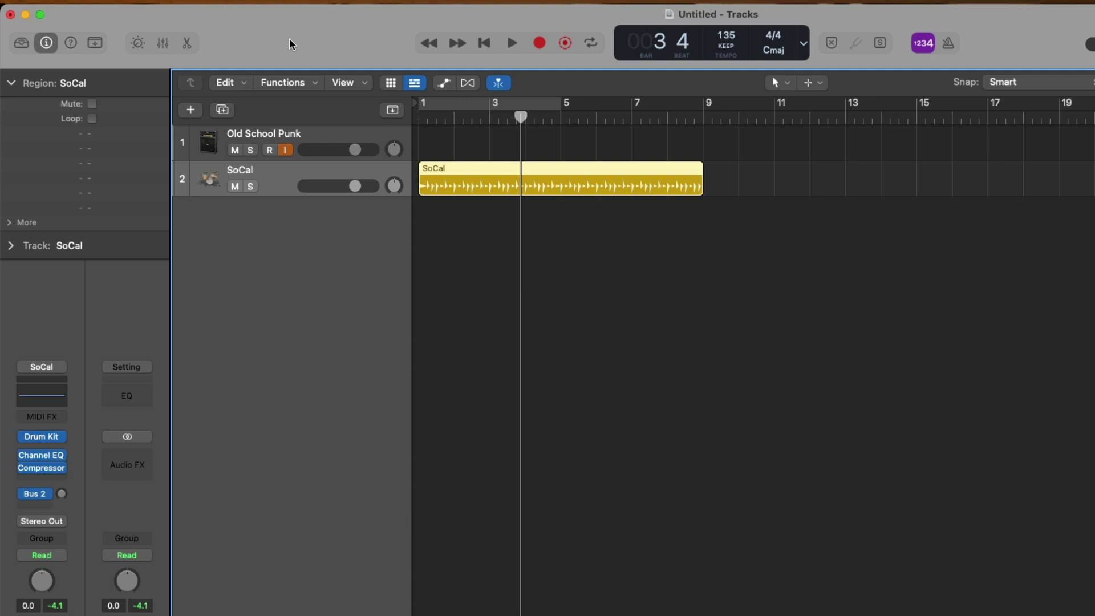
key("Return")
key("space")
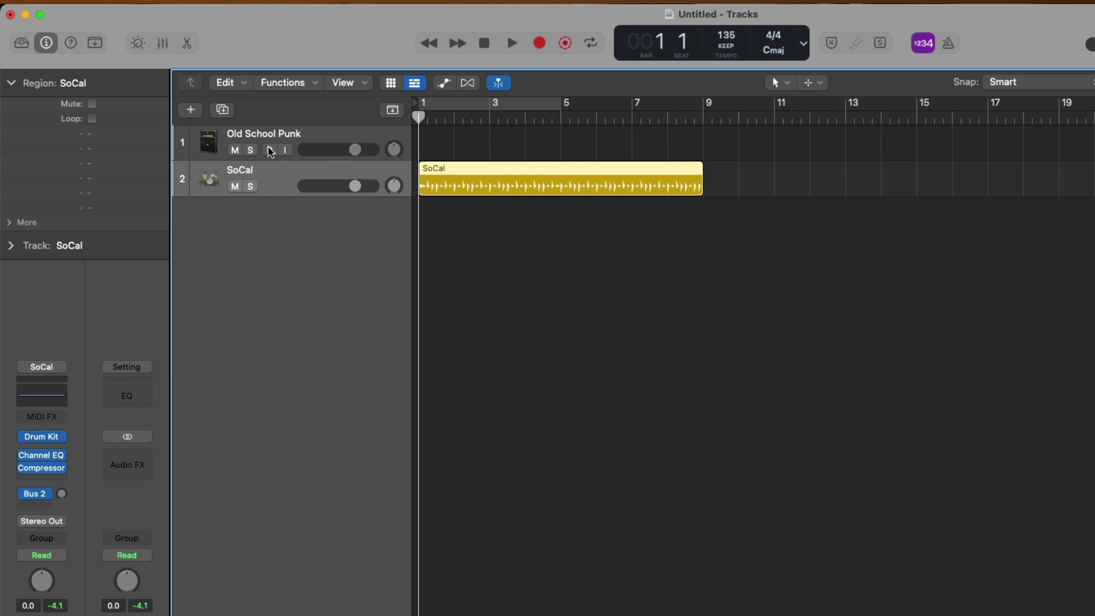
left_click(270, 150)
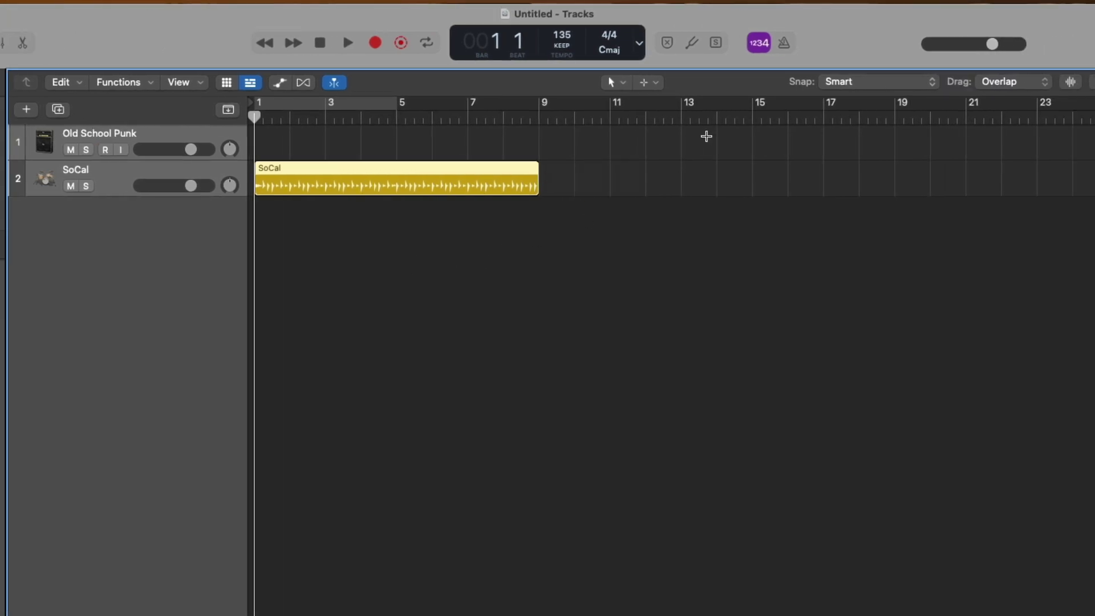
Step: With the metronome left off, record the first guitar take from bar 1 to bar 9
right_click(758, 53)
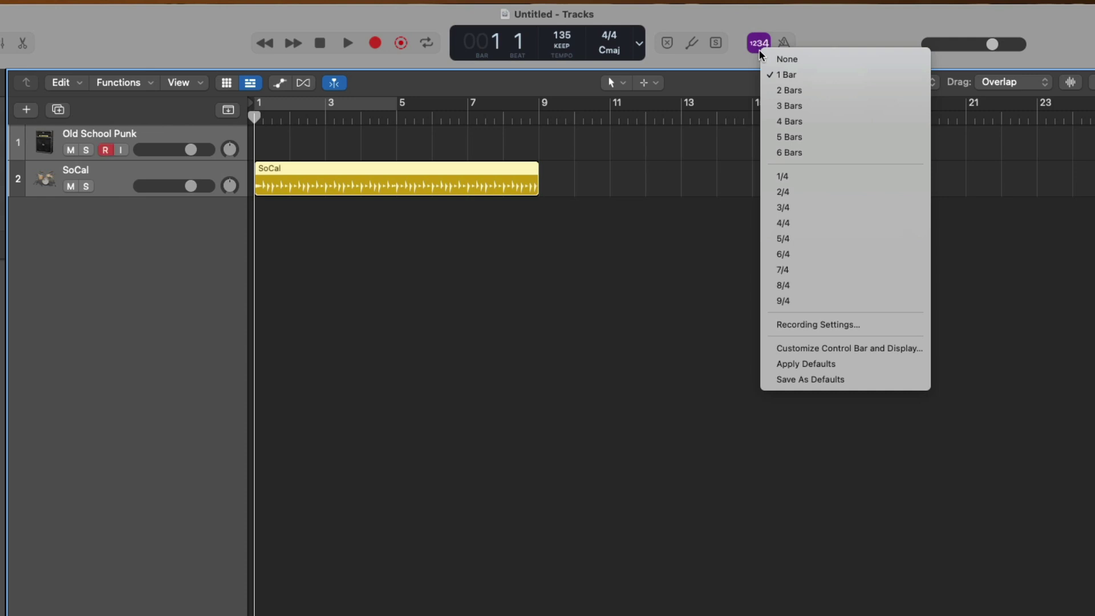
left_click(748, 57)
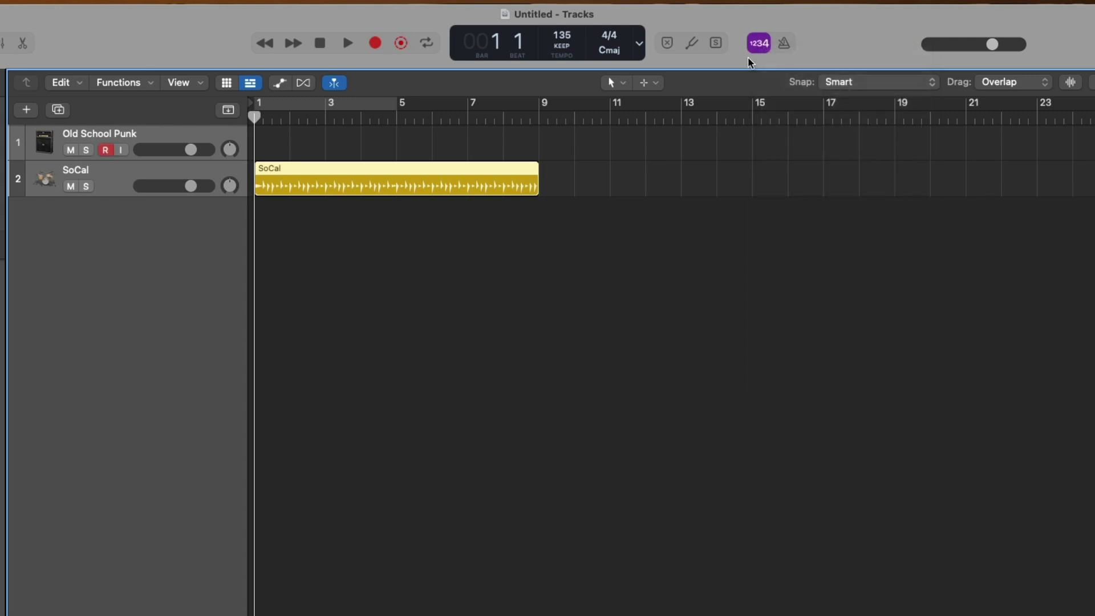
left_click(783, 43)
left_click(784, 44)
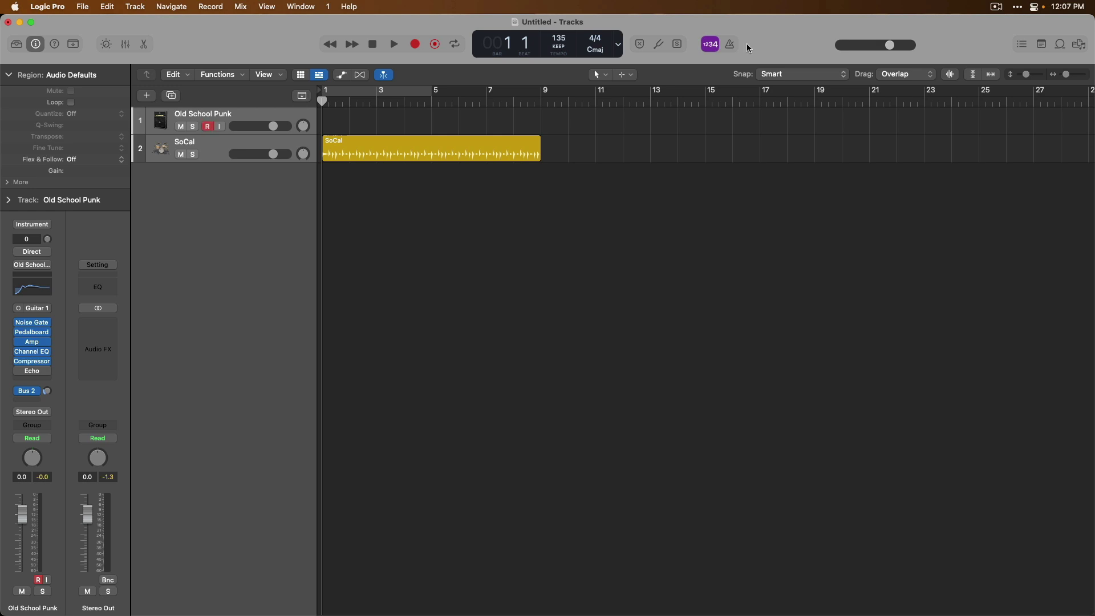
key("r")
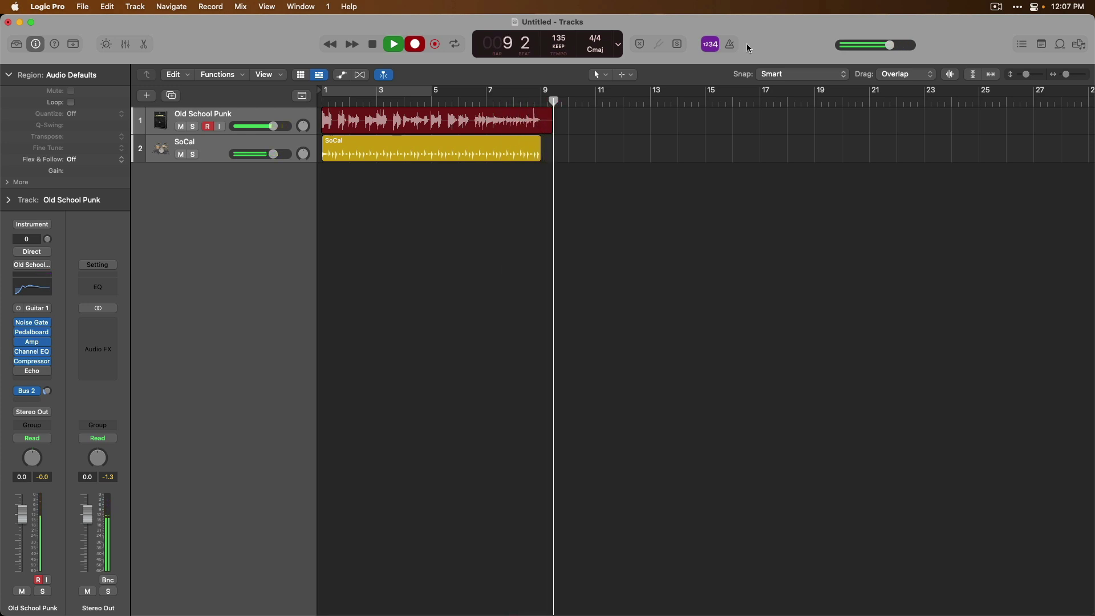
key("space")
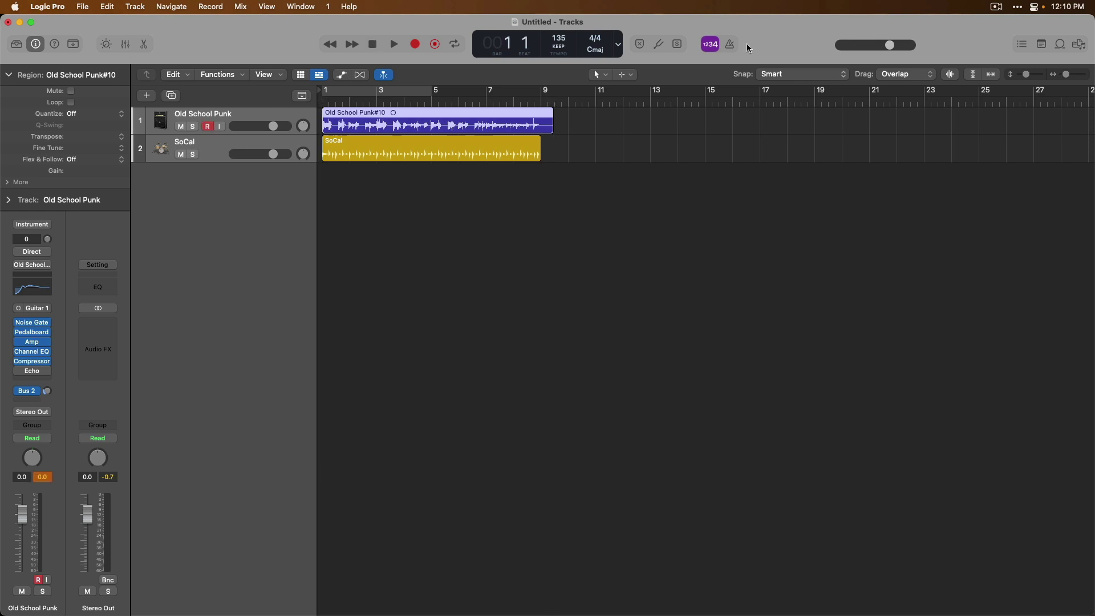
Step: Record a second guitar pass over the same bars to create Take 2
key("r")
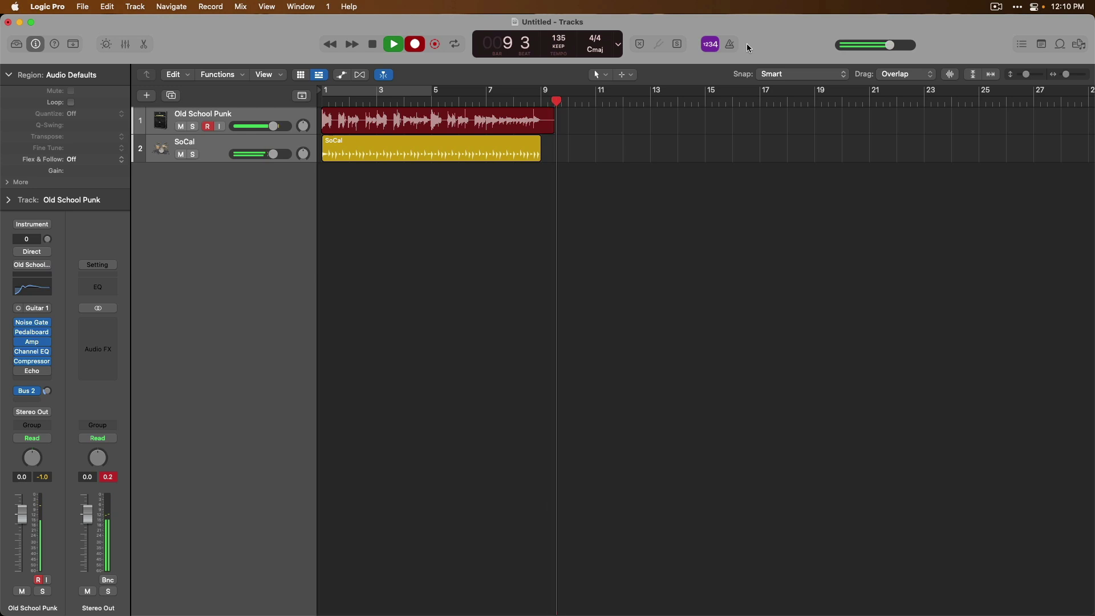
key("space")
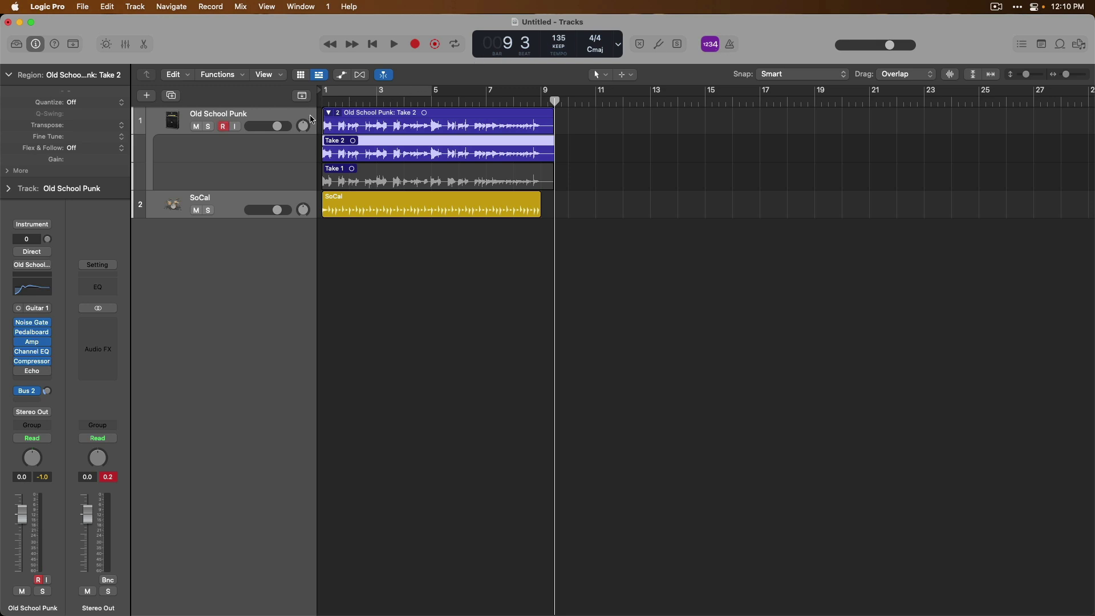
Step: Disarm the Old School Punk track and play Take 1 from bar 1 against the drums
left_click(226, 128)
left_click(354, 186)
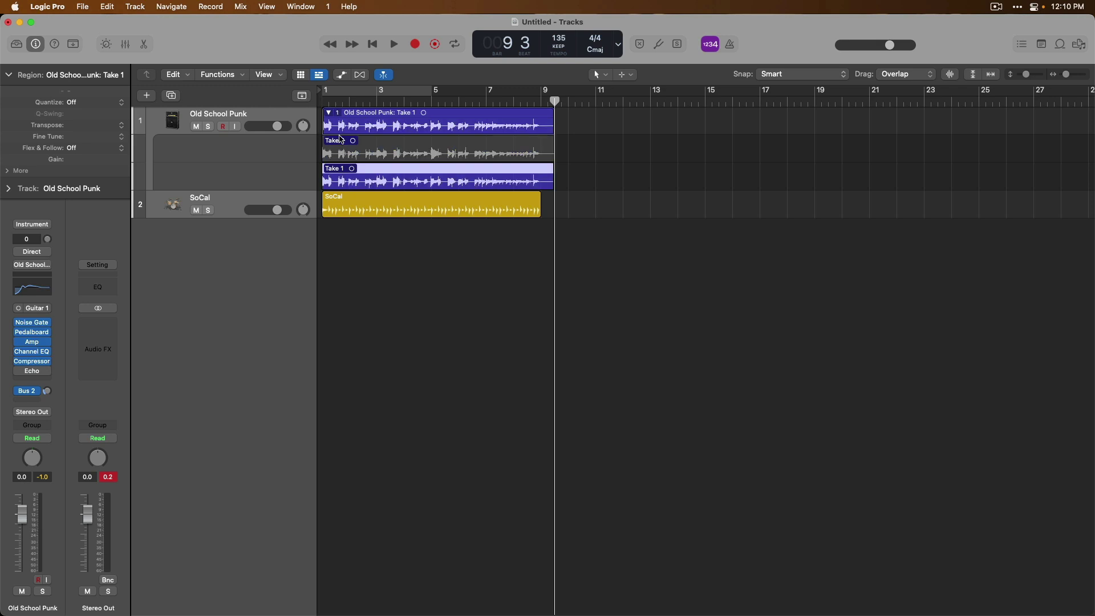
left_click(329, 113)
left_click(329, 113)
key("Return")
key("space")
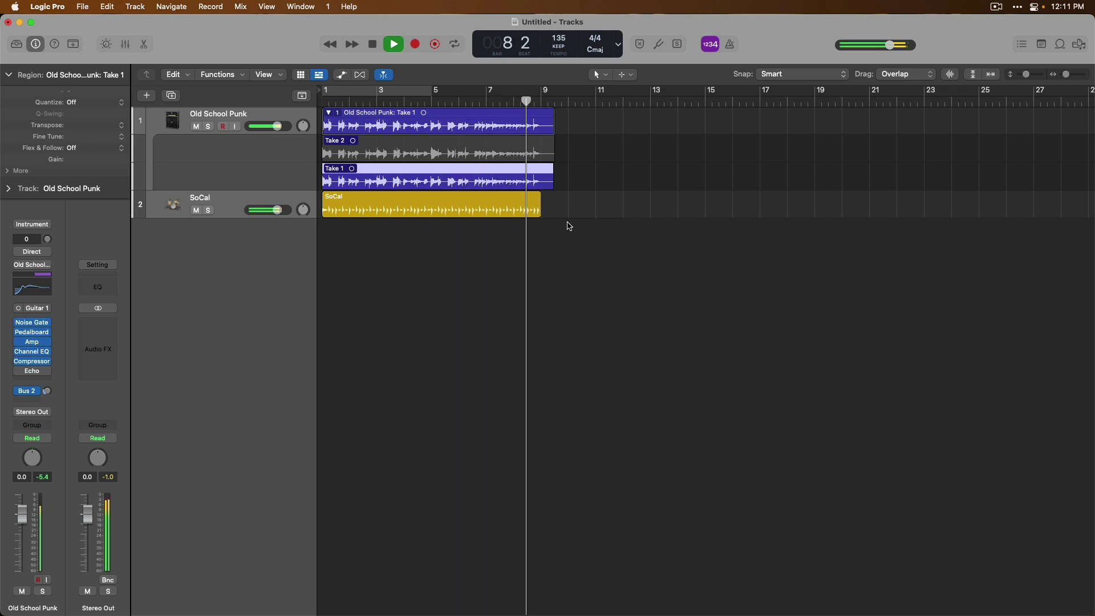
key("space")
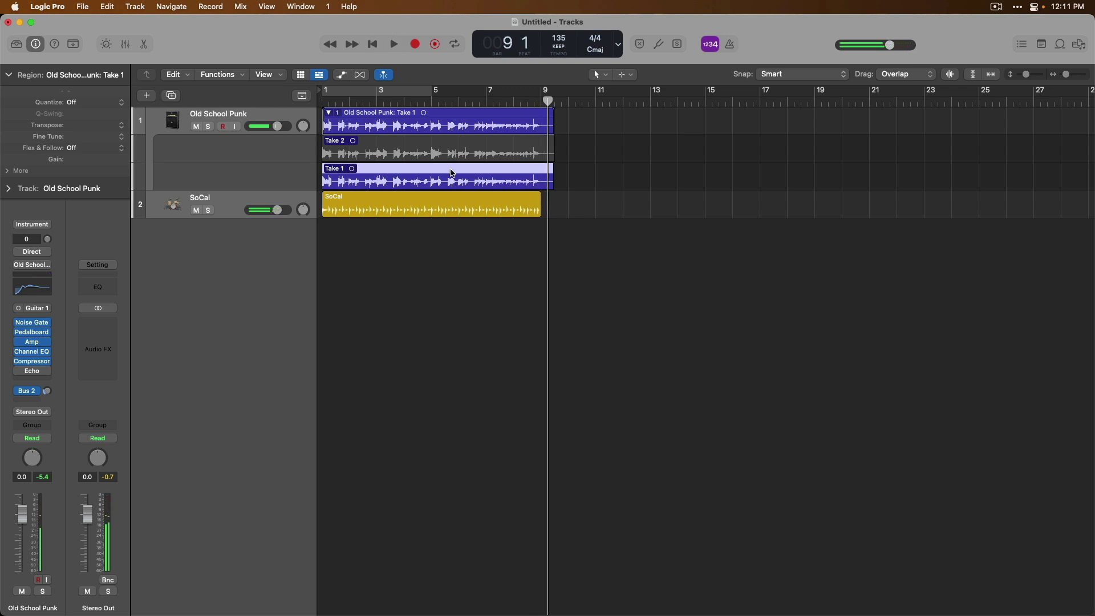
Step: Audition Take 2 from bar 1, then make Take 1 the active take again
left_click(439, 158)
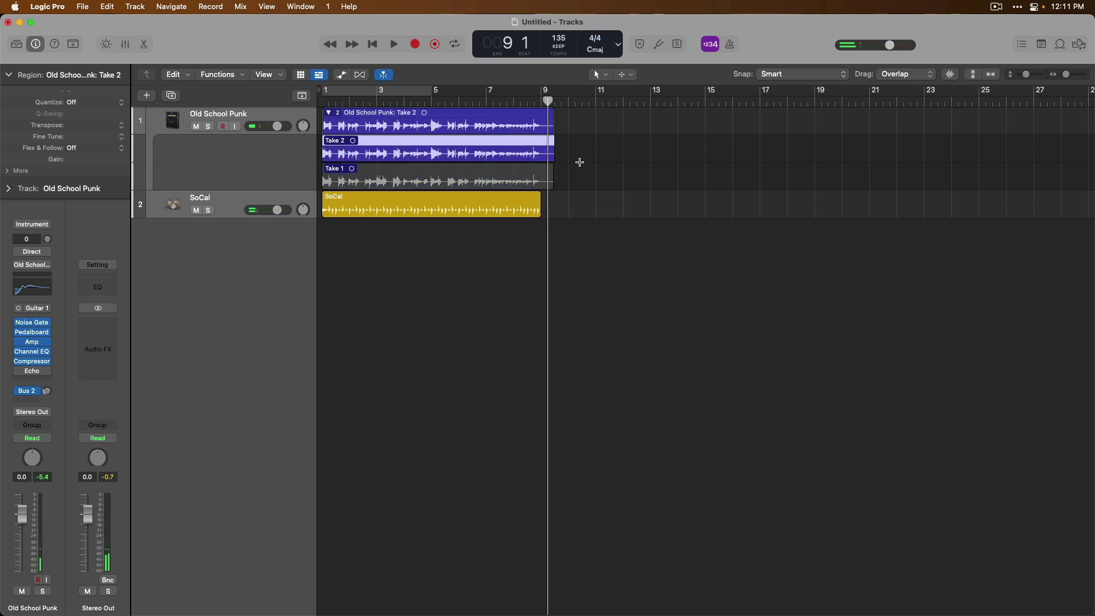
key("Return")
key("space")
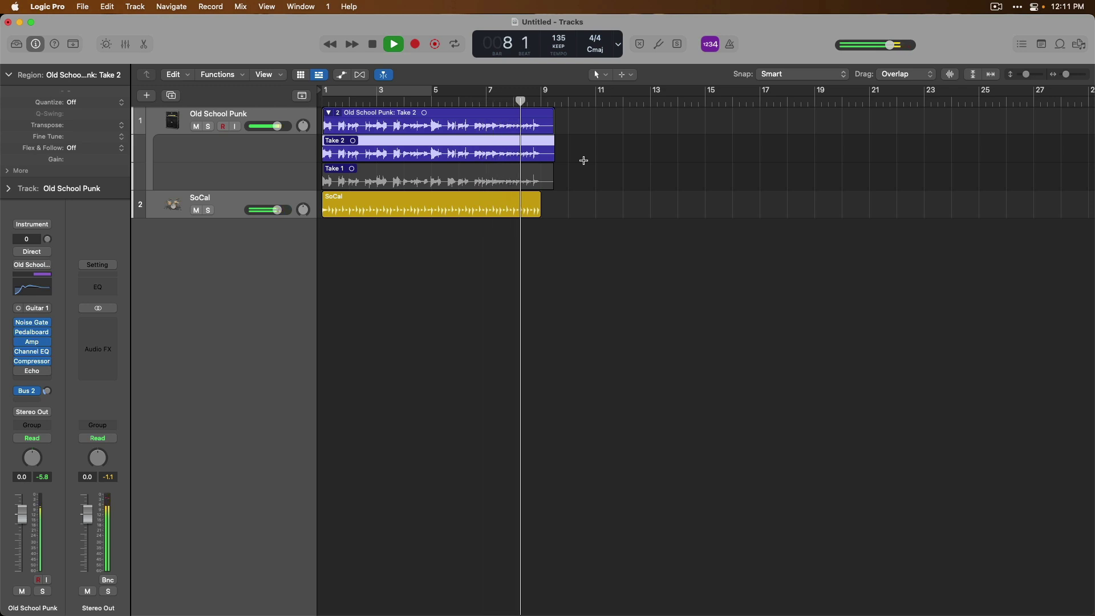
key("space")
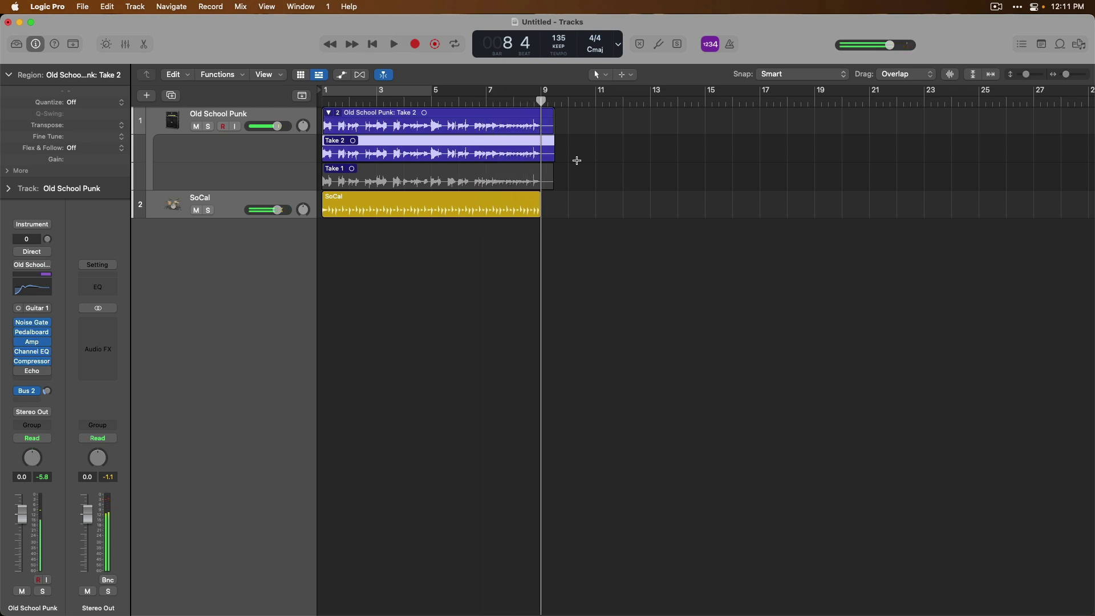
left_click(415, 182)
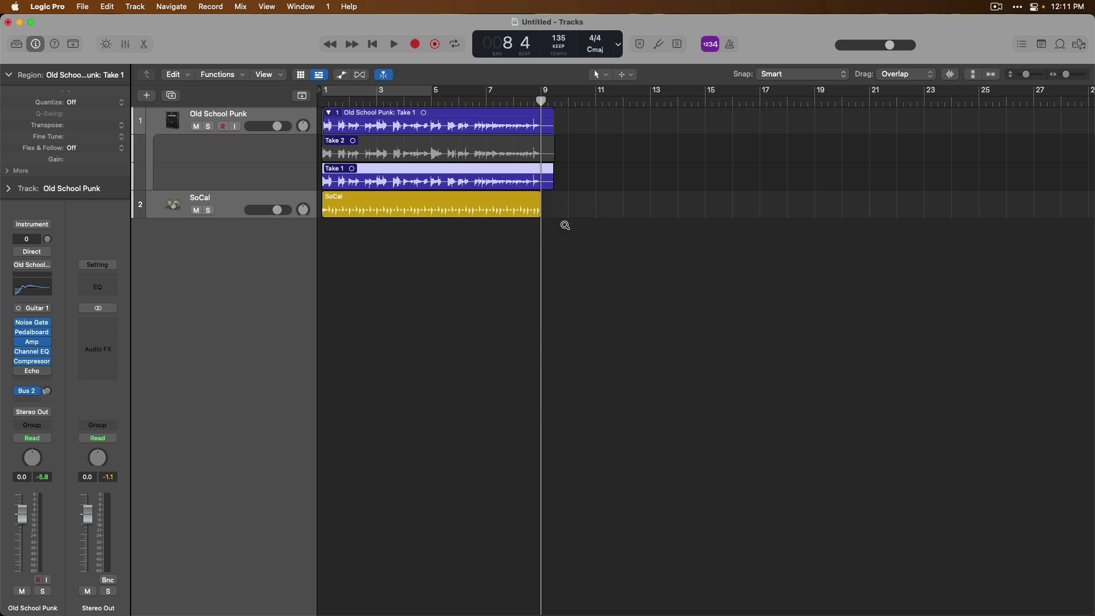
Step: Zoom to bars 1–9 and comp in Take 2 from about bar 3.3 to bar 5, starting slightly earlier
left_click_drag(564, 229, 538, 220)
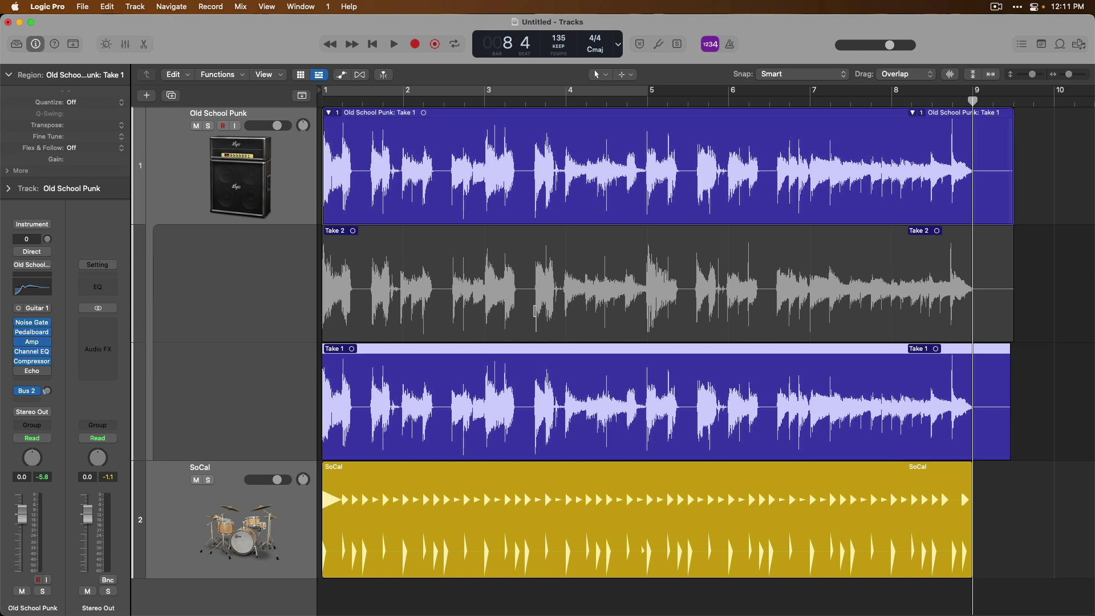
left_click_drag(535, 311, 688, 296)
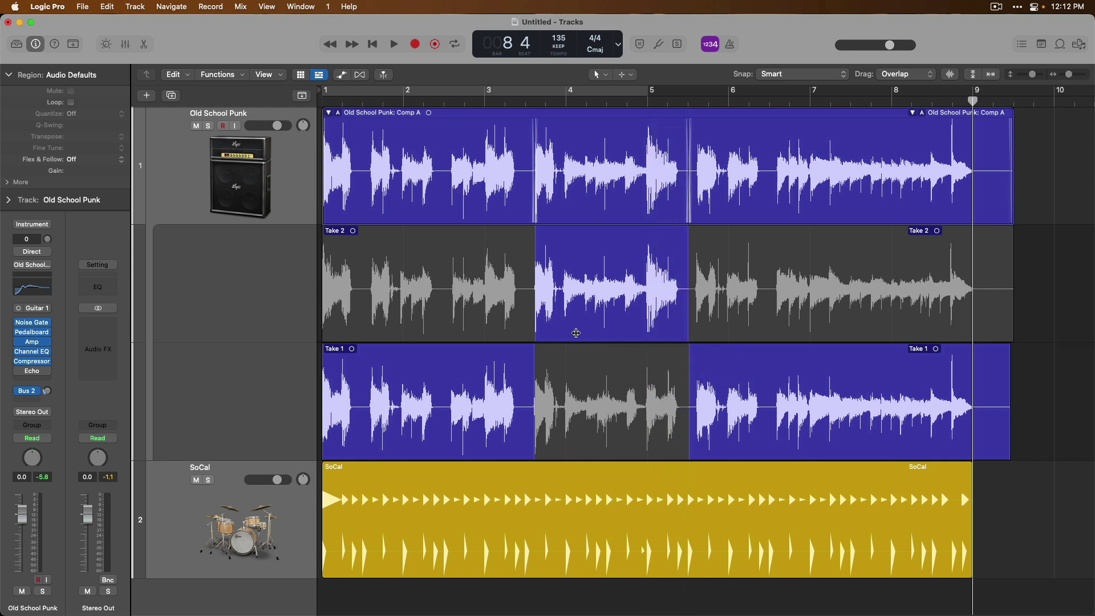
left_click_drag(535, 328, 532, 325)
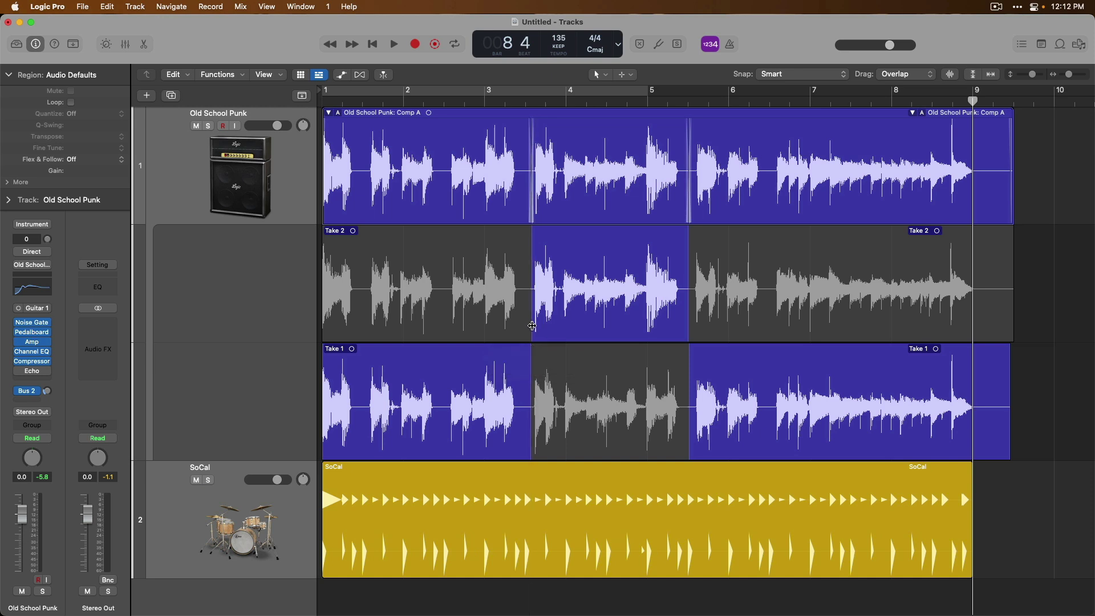